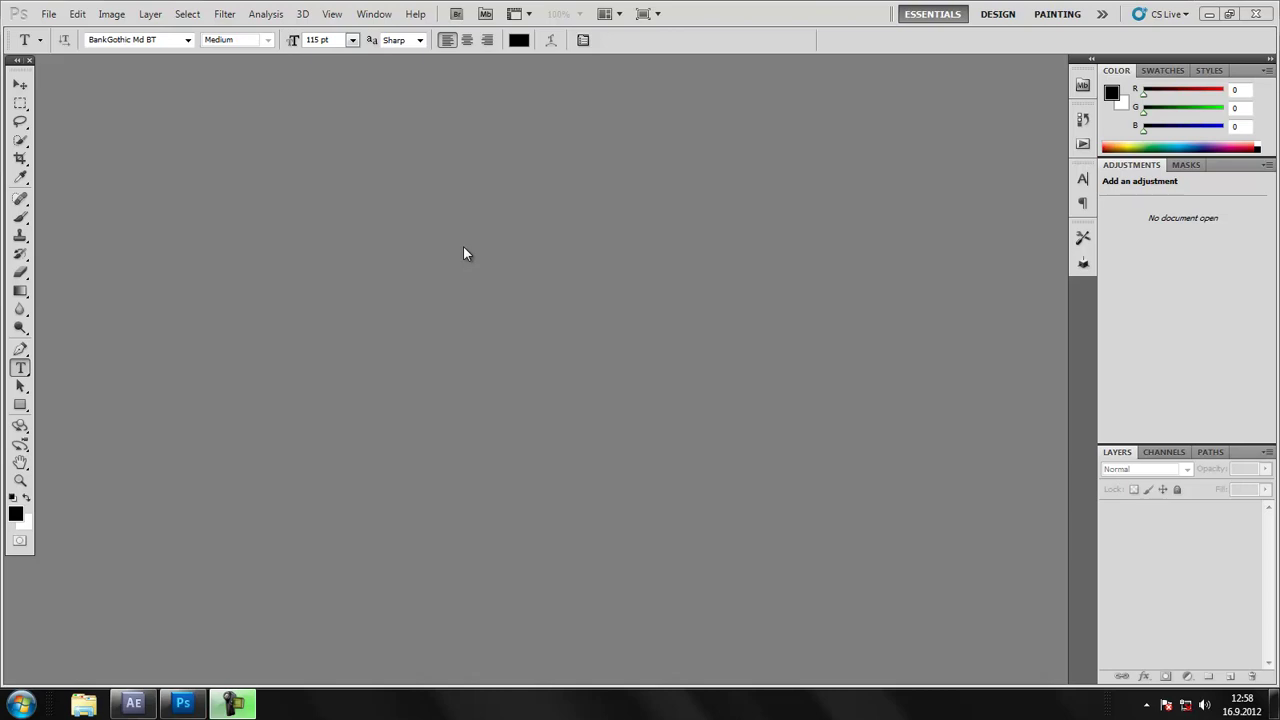
# Create a new 1280 × 720 pixel Photoshop document with a transparent background
pyautogui.hotkey('ctrl', 'n')
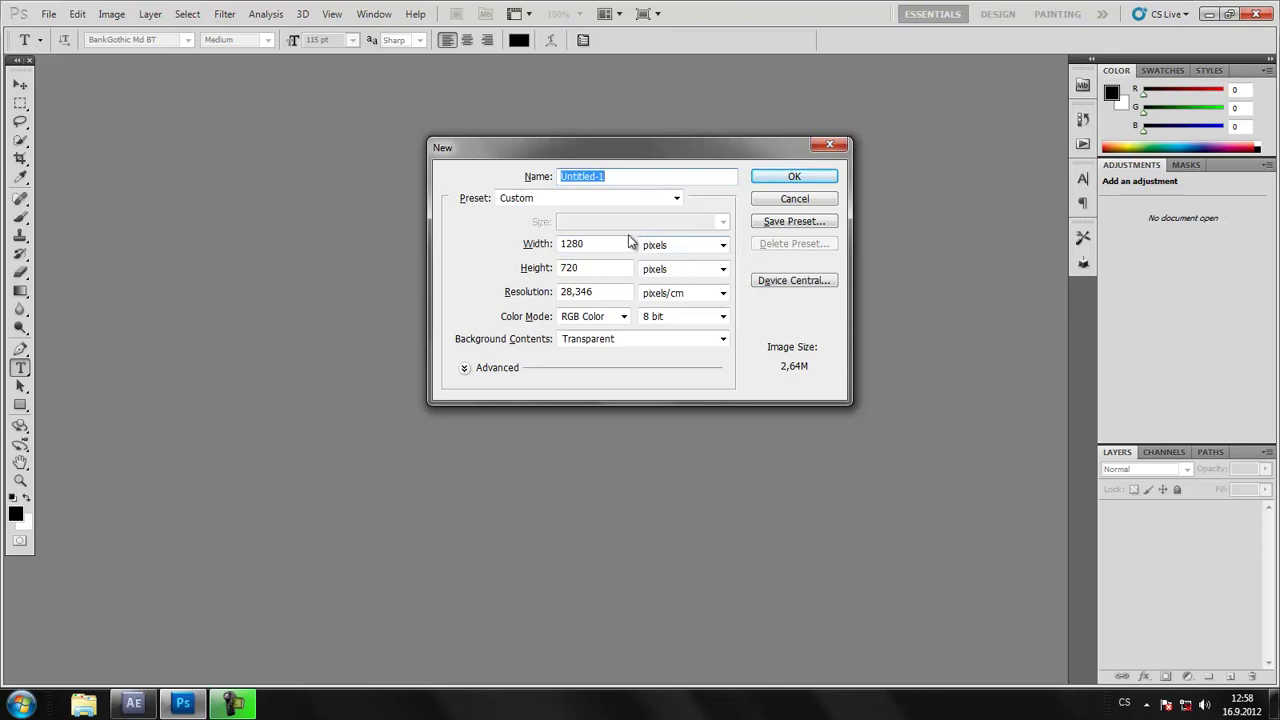
pyautogui.click(708, 246)
pyautogui.click(690, 252)
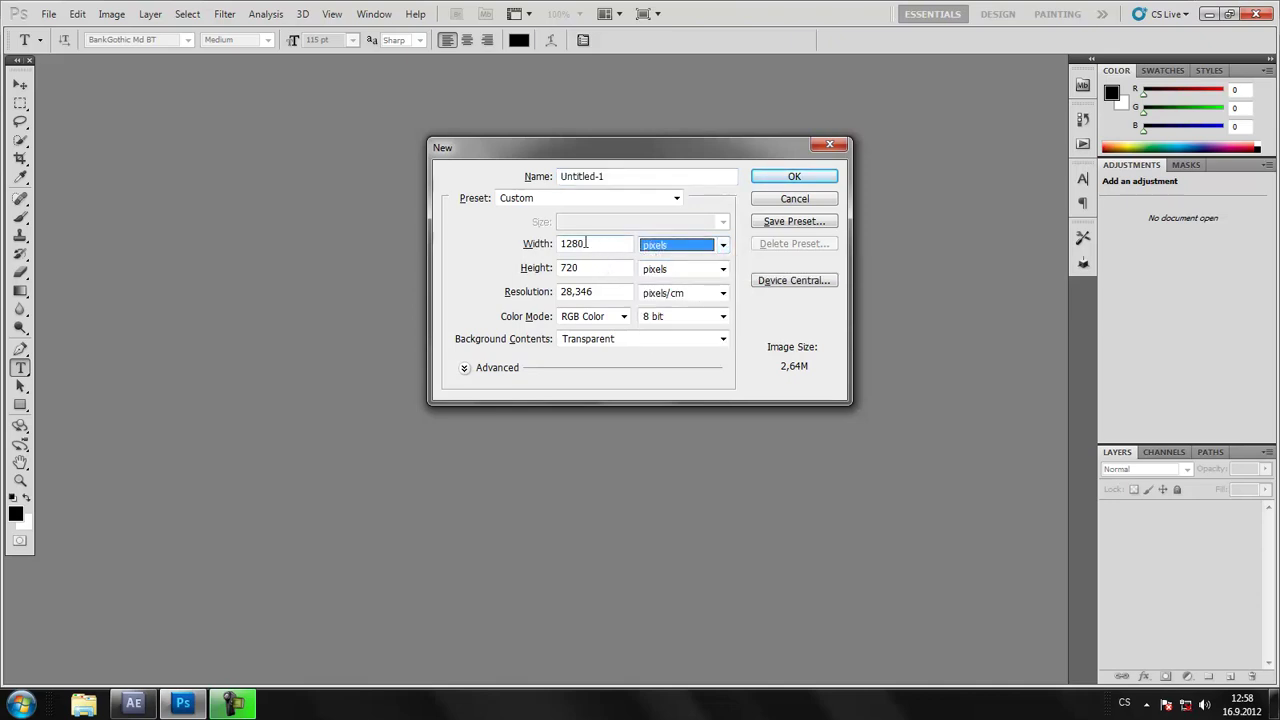
pyautogui.doubleClick(590, 246)
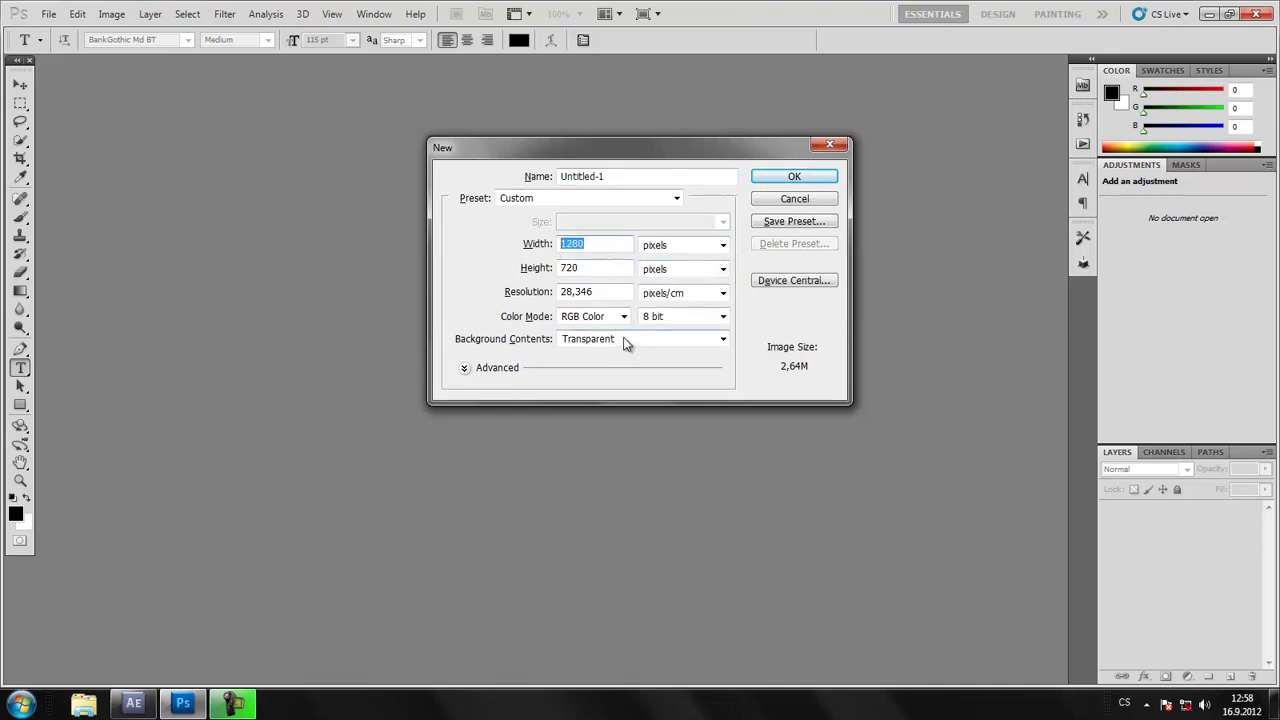
pyautogui.click(786, 176)
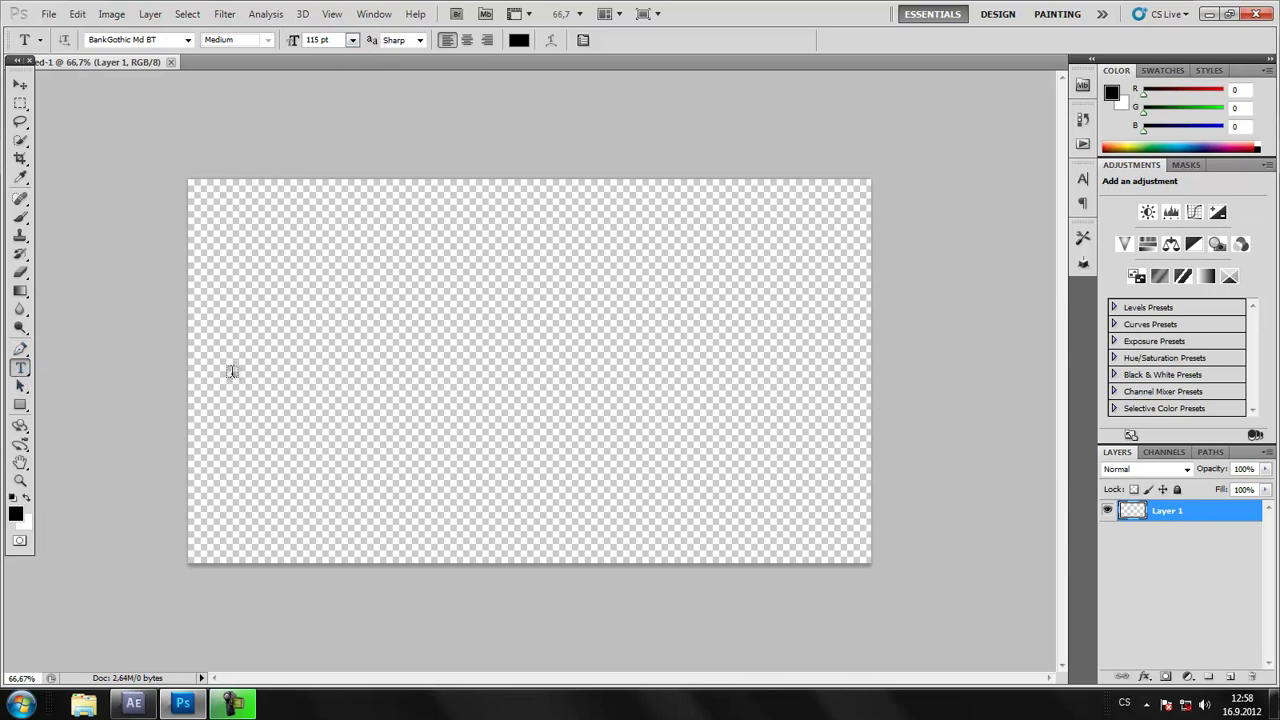
# Type CZTUTORIALS on the canvas and shift it left into the middle
pyautogui.click(424, 341)
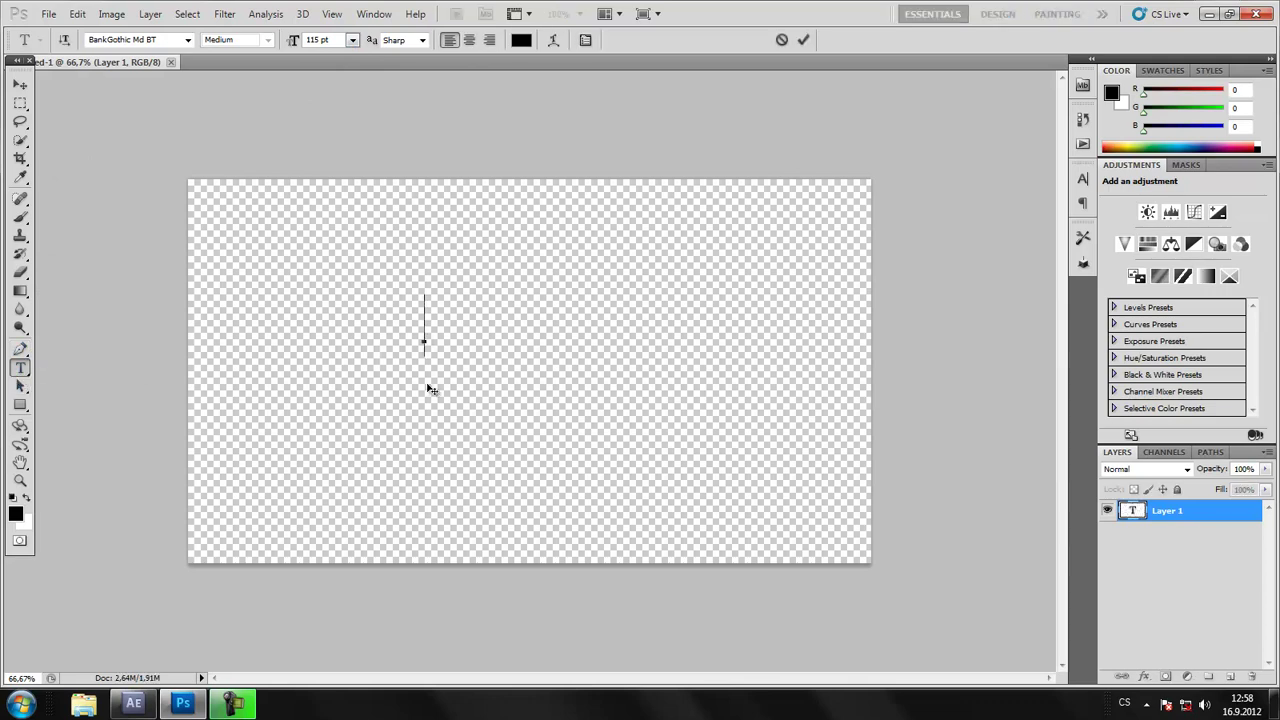
pyautogui.write('CZTUTO')
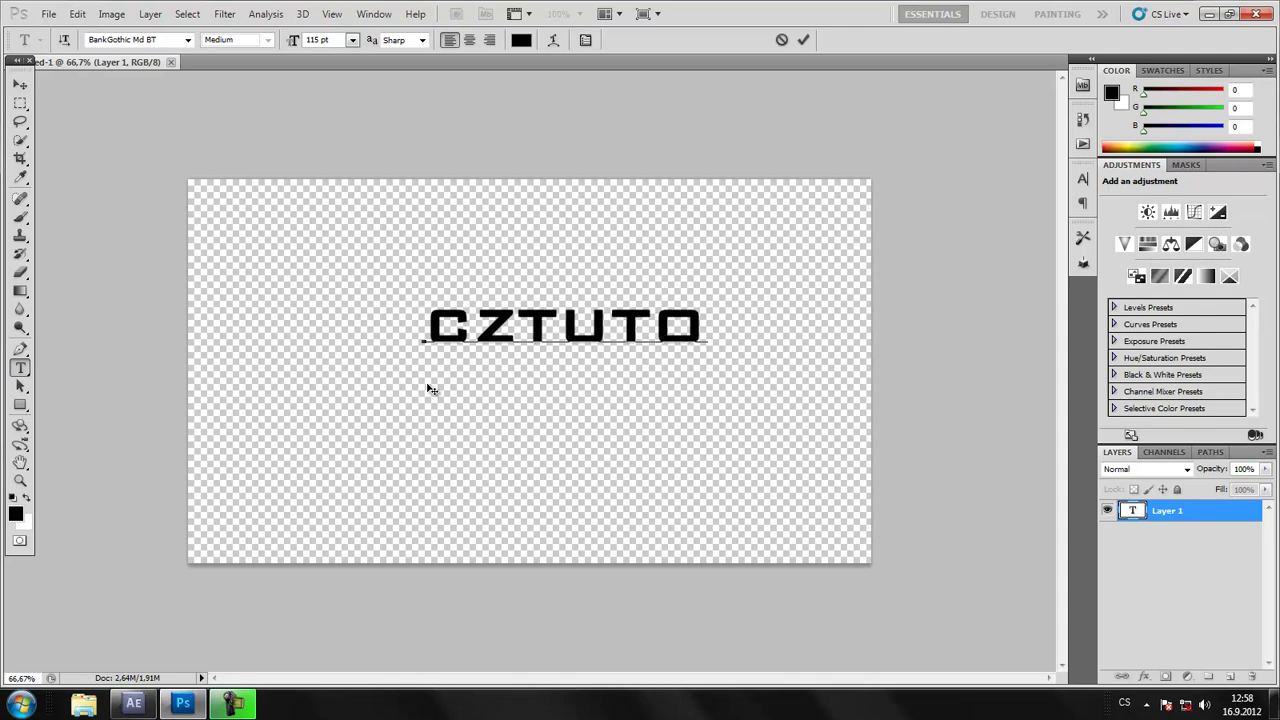
pyautogui.write('RIAL')
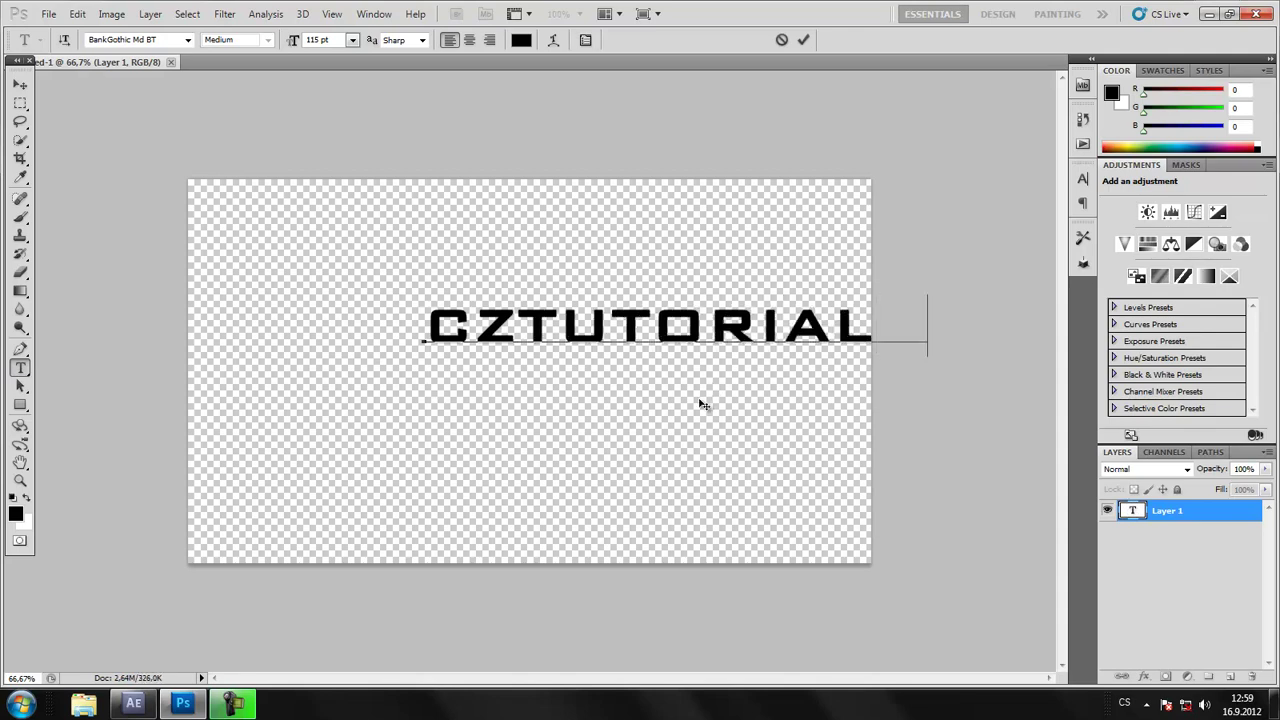
pyautogui.moveTo(680, 434)
pyautogui.mouseDown()
pyautogui.moveTo(541, 443)
pyautogui.moveTo(549, 453)
pyautogui.mouseUp()
pyautogui.write('S')
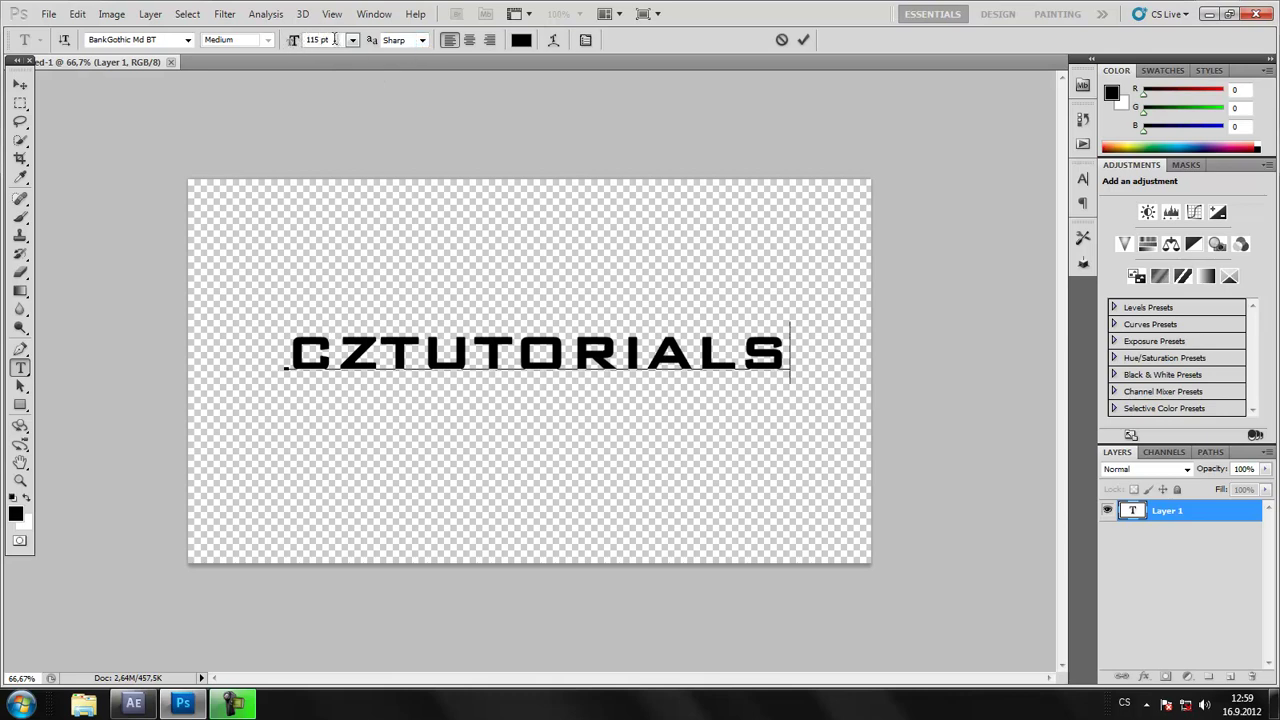
# Check the 115 pt font size and bring up the Character settings
pyautogui.click(287, 43)
pyautogui.click(1083, 180)
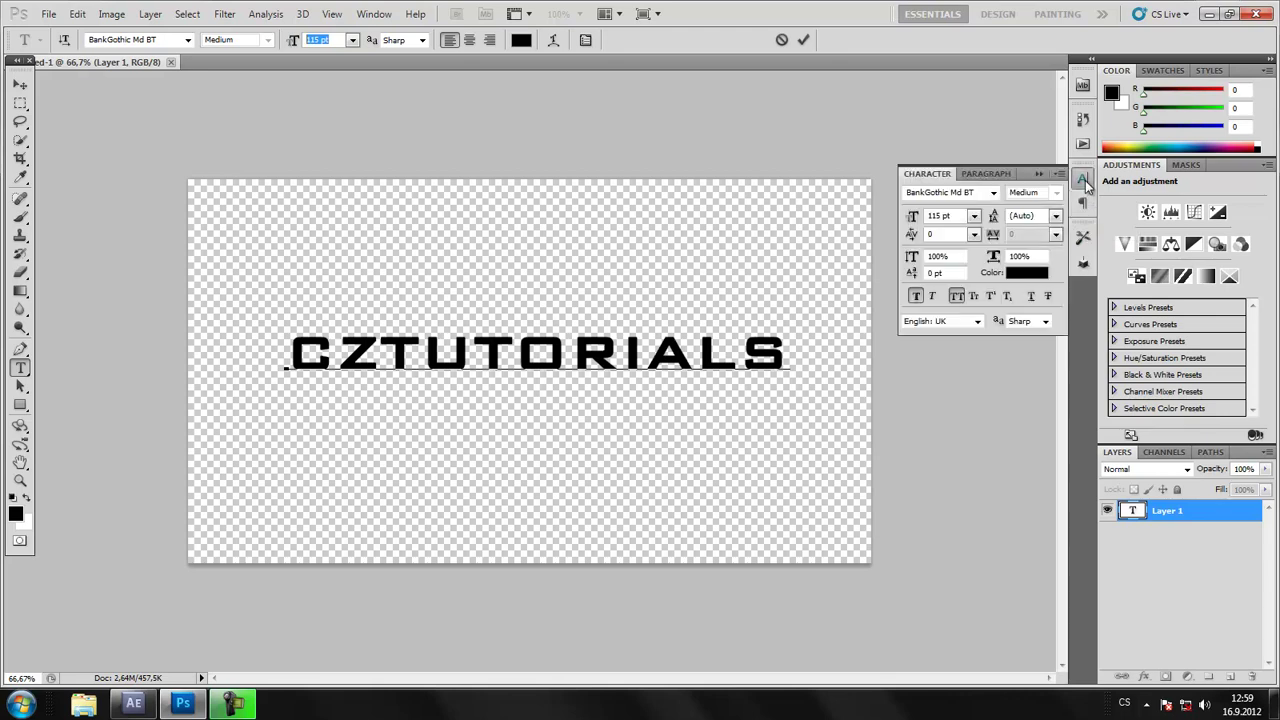
pyautogui.click(139, 707)
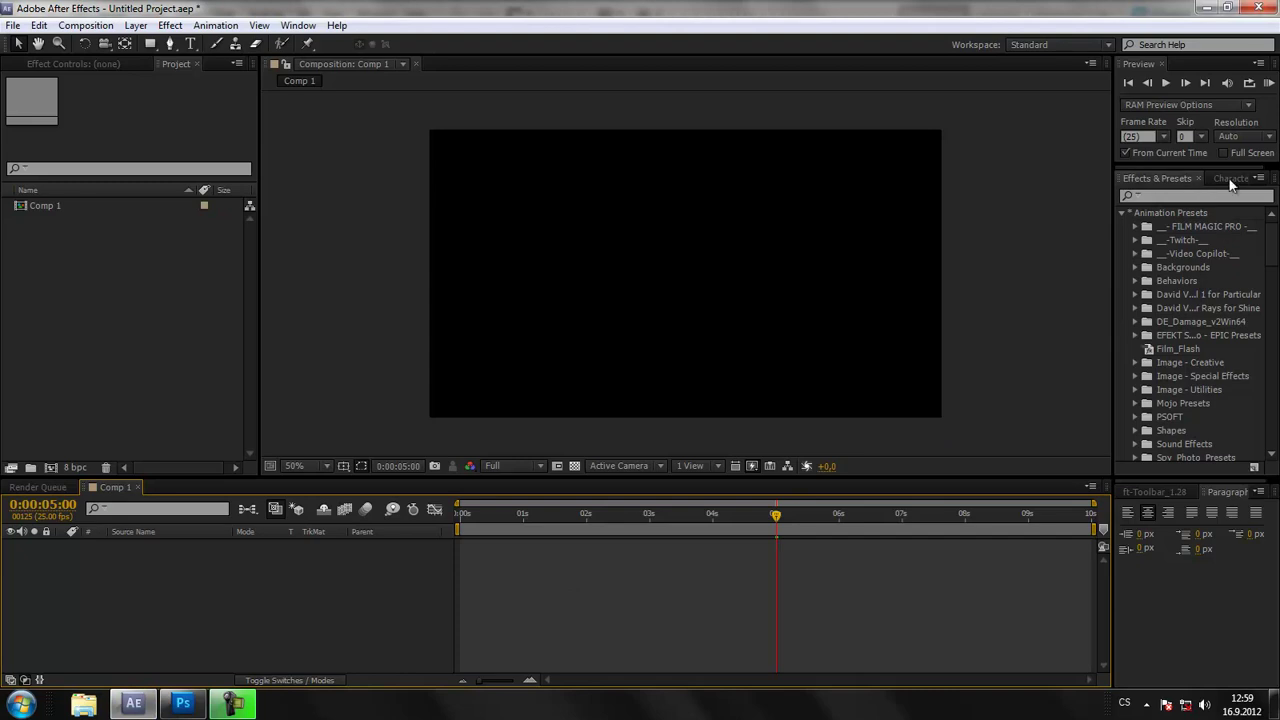
pyautogui.click(1232, 180)
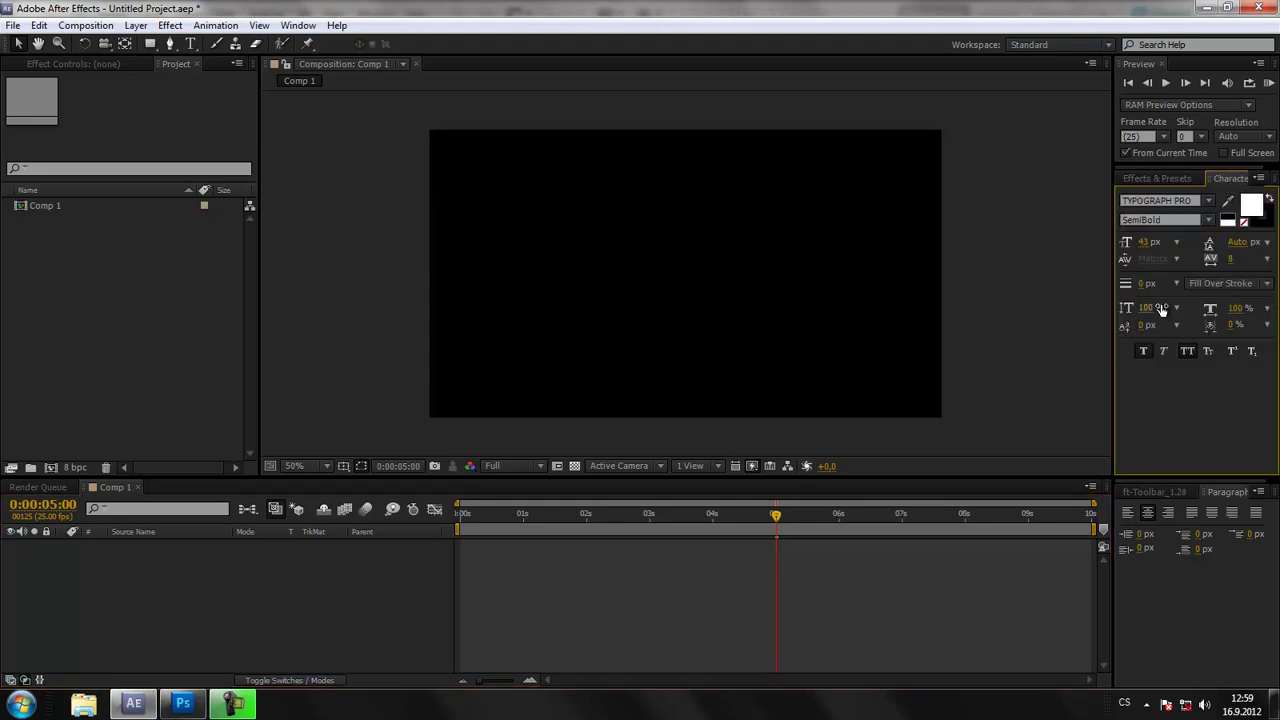
pyautogui.click(1200, 8)
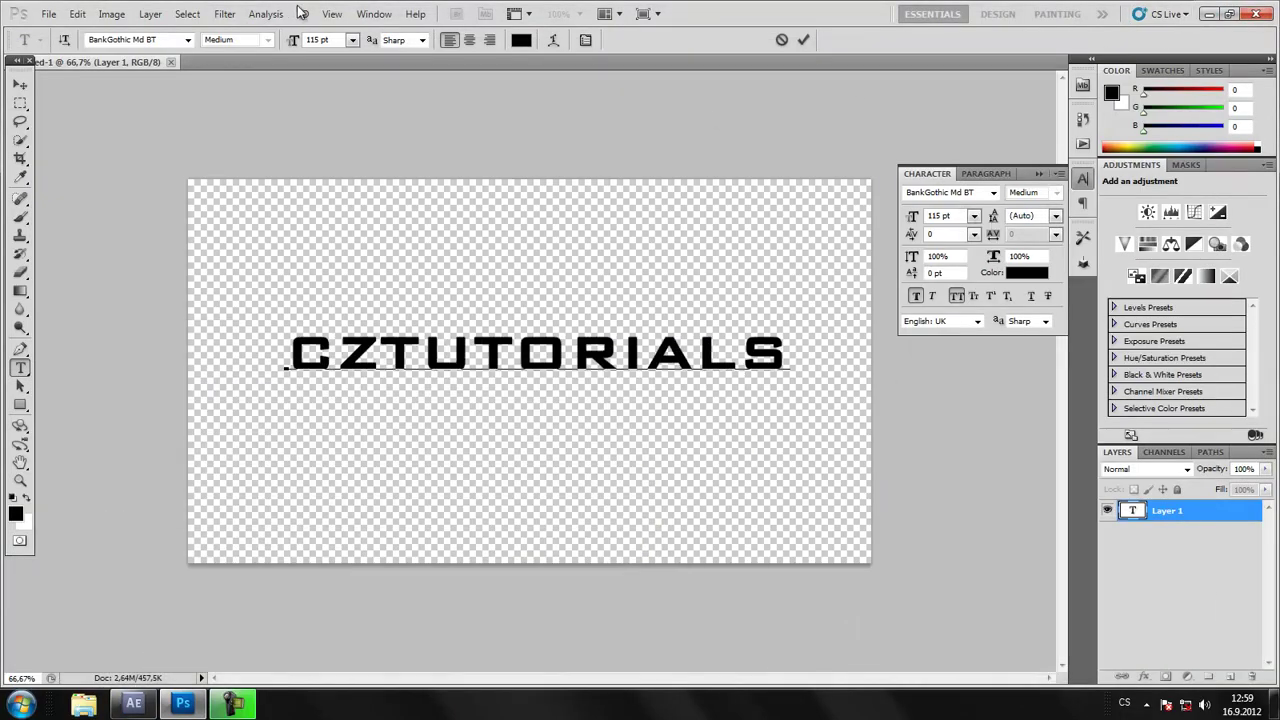
# Select all of the CZTUTORIALS text
pyautogui.click(370, 15)
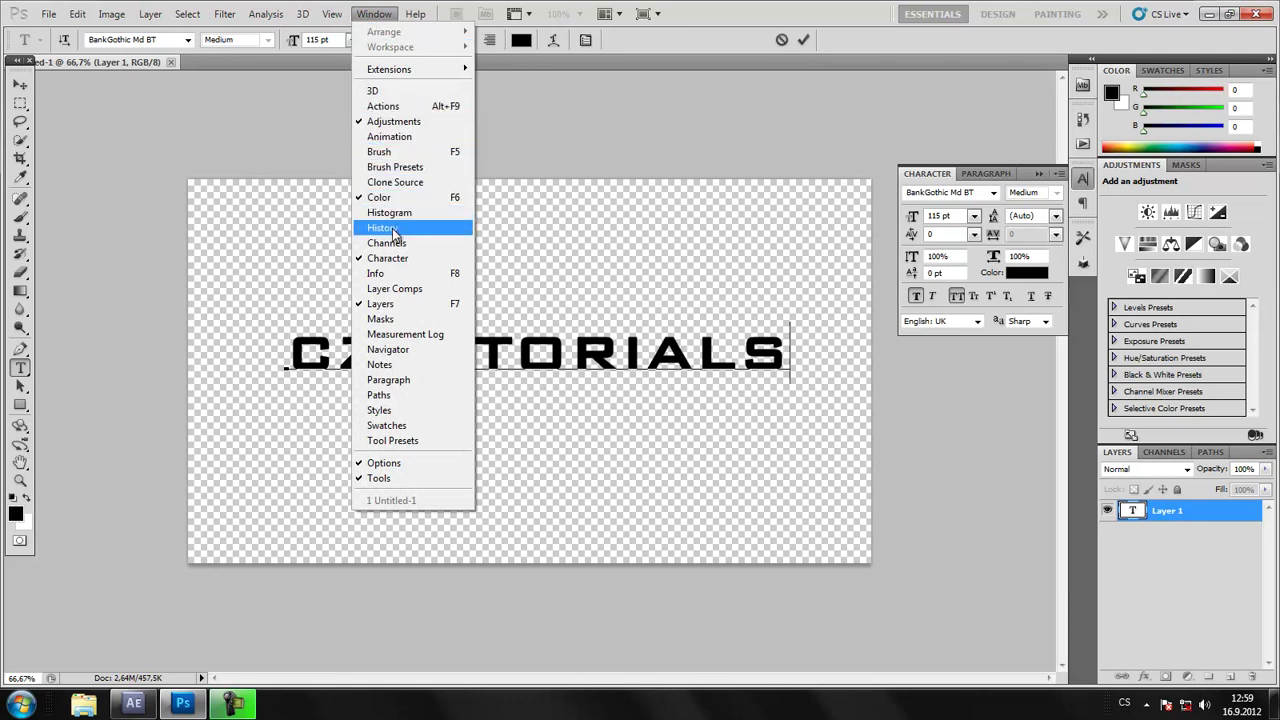
pyautogui.click(124, 410)
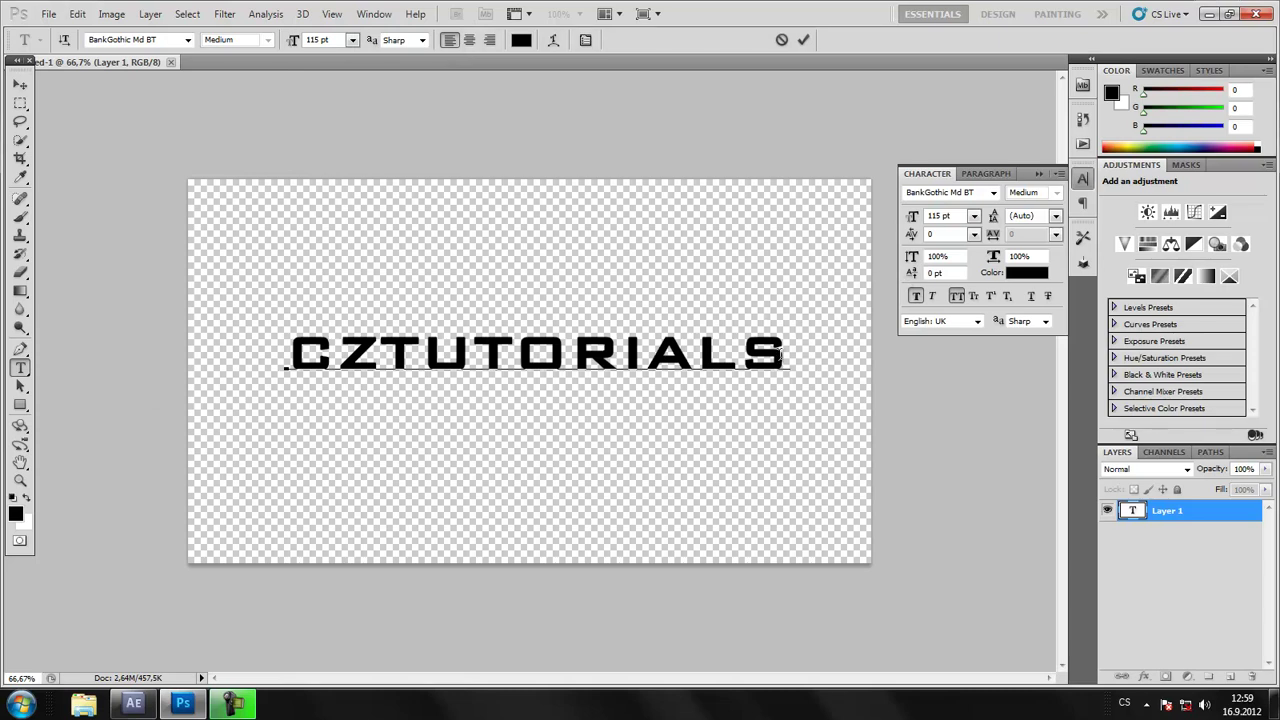
pyautogui.moveTo(787, 357); pyautogui.dragTo(265, 378)
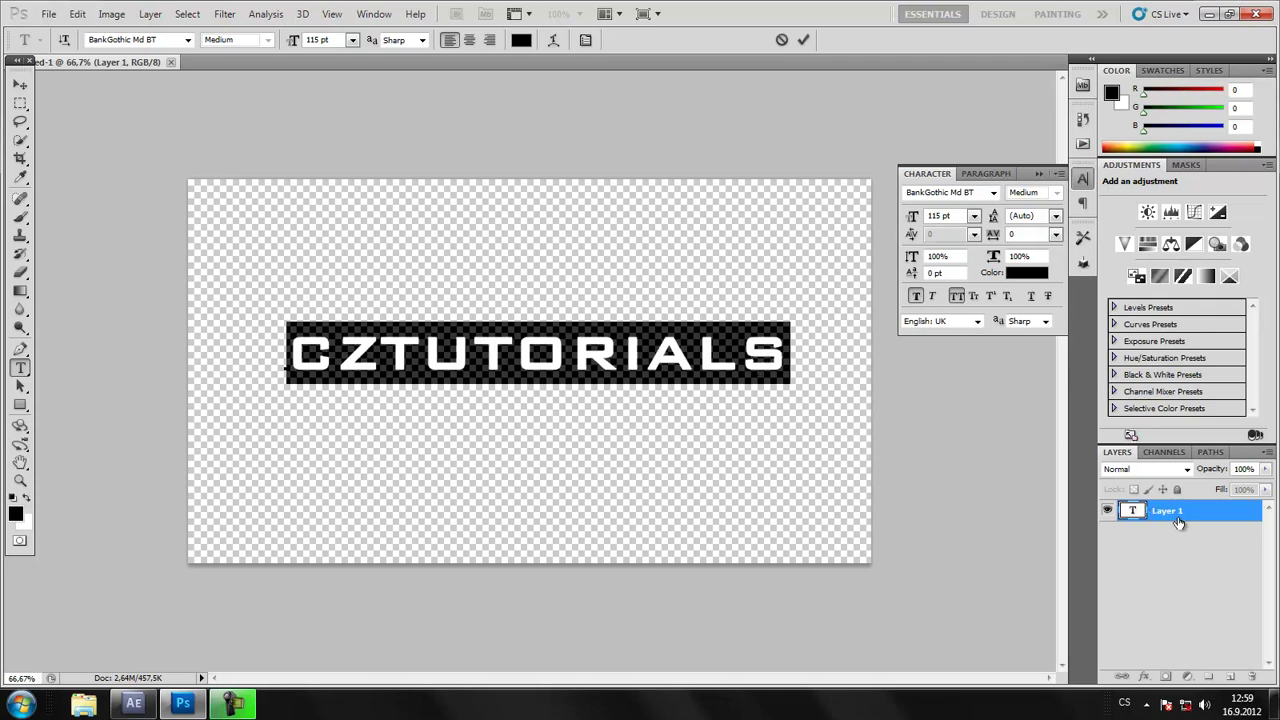
# Commit the text so its layer becomes named CZTUTORIALS
pyautogui.click(133, 704)
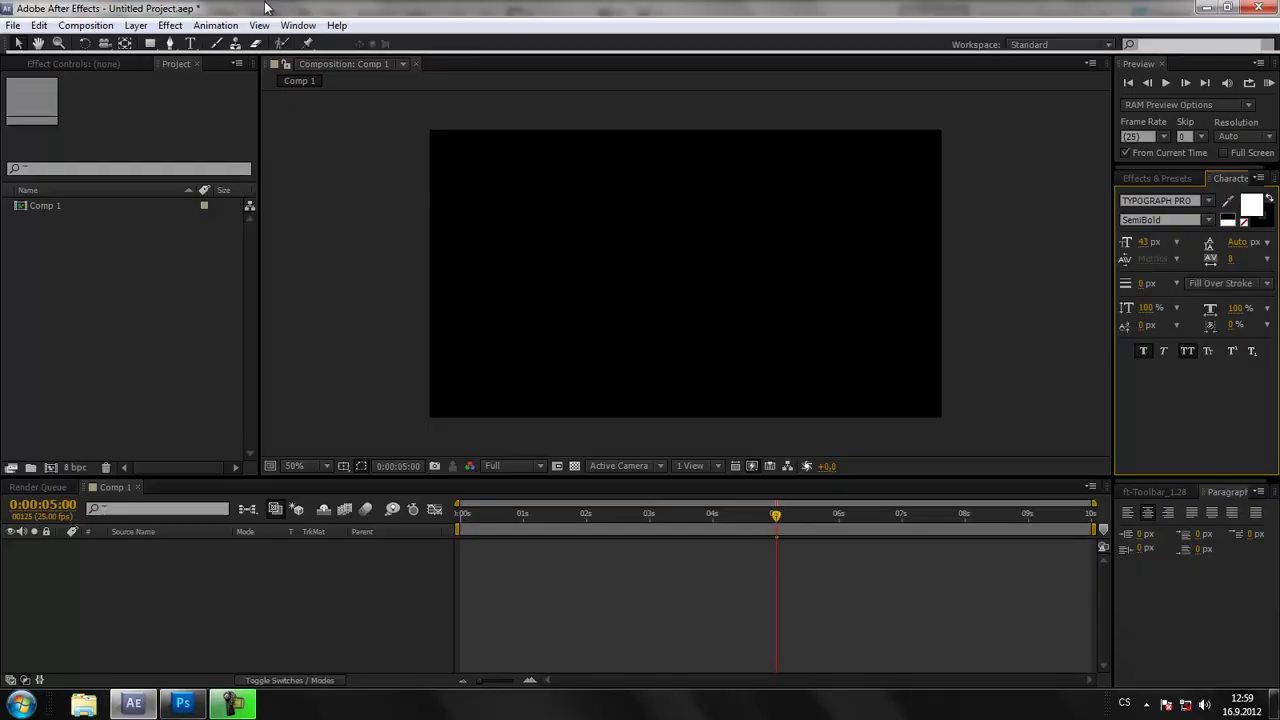
pyautogui.click(137, 26)
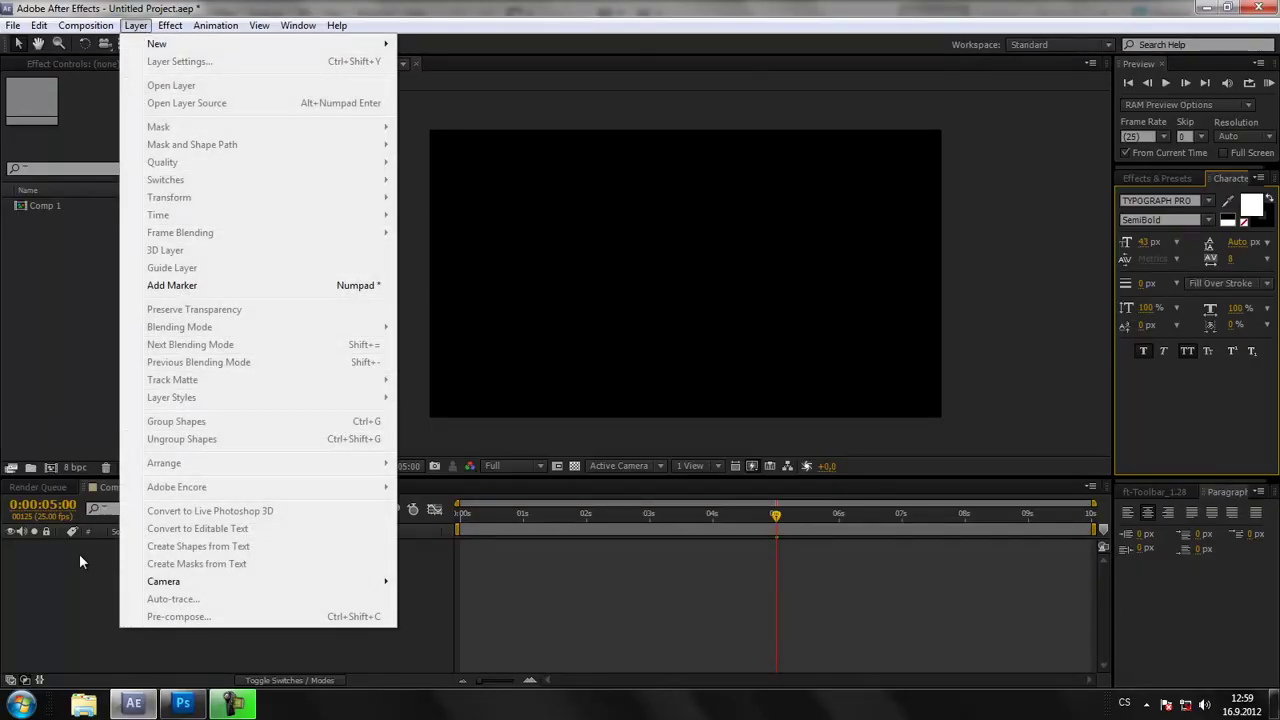
pyautogui.click(79, 553)
pyautogui.click(183, 704)
pyautogui.click(1171, 525)
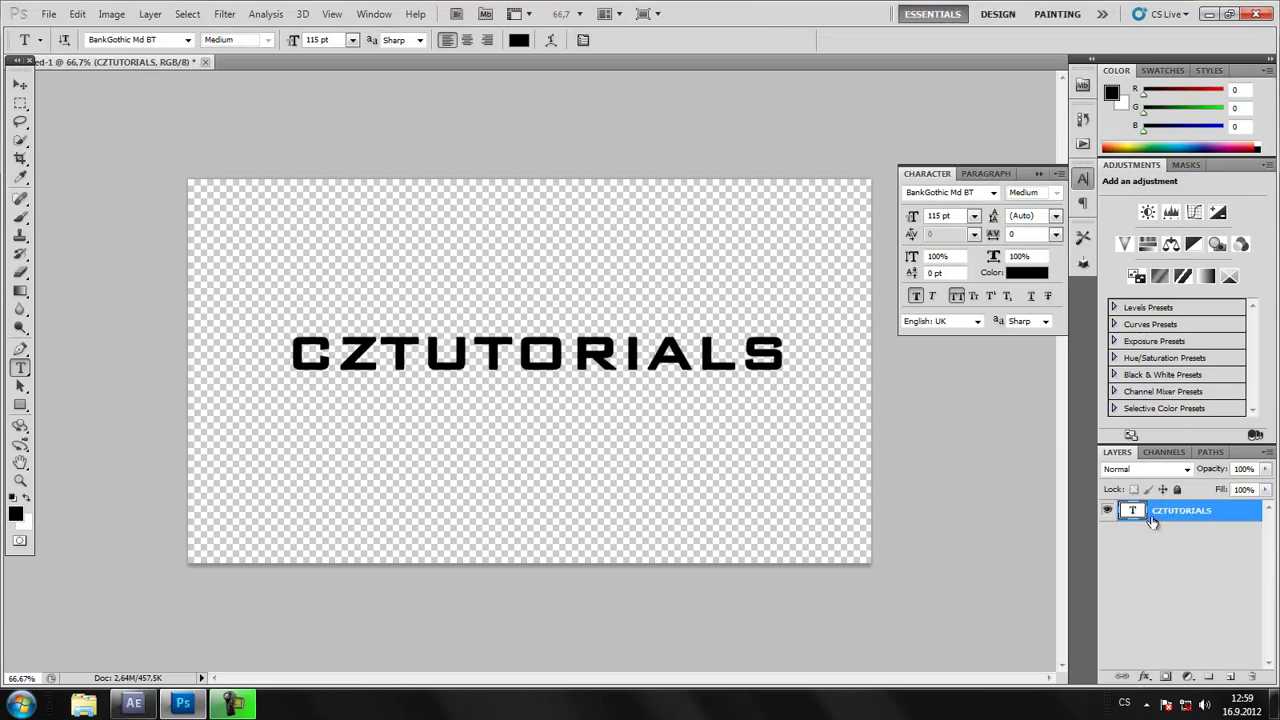
# In Blending Options, add a 90° Drop Shadow and Bevel and Emboss to CZTUTORIALS
pyautogui.rightClick(1172, 533)
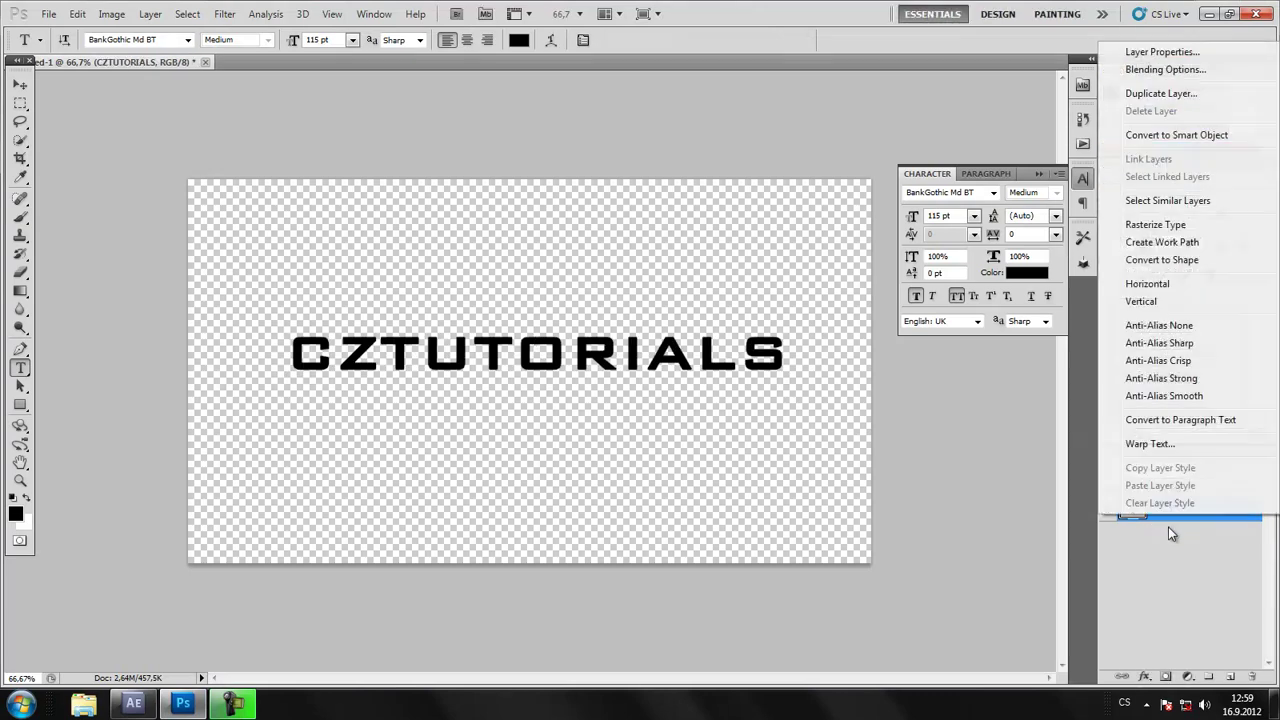
pyautogui.click(1163, 70)
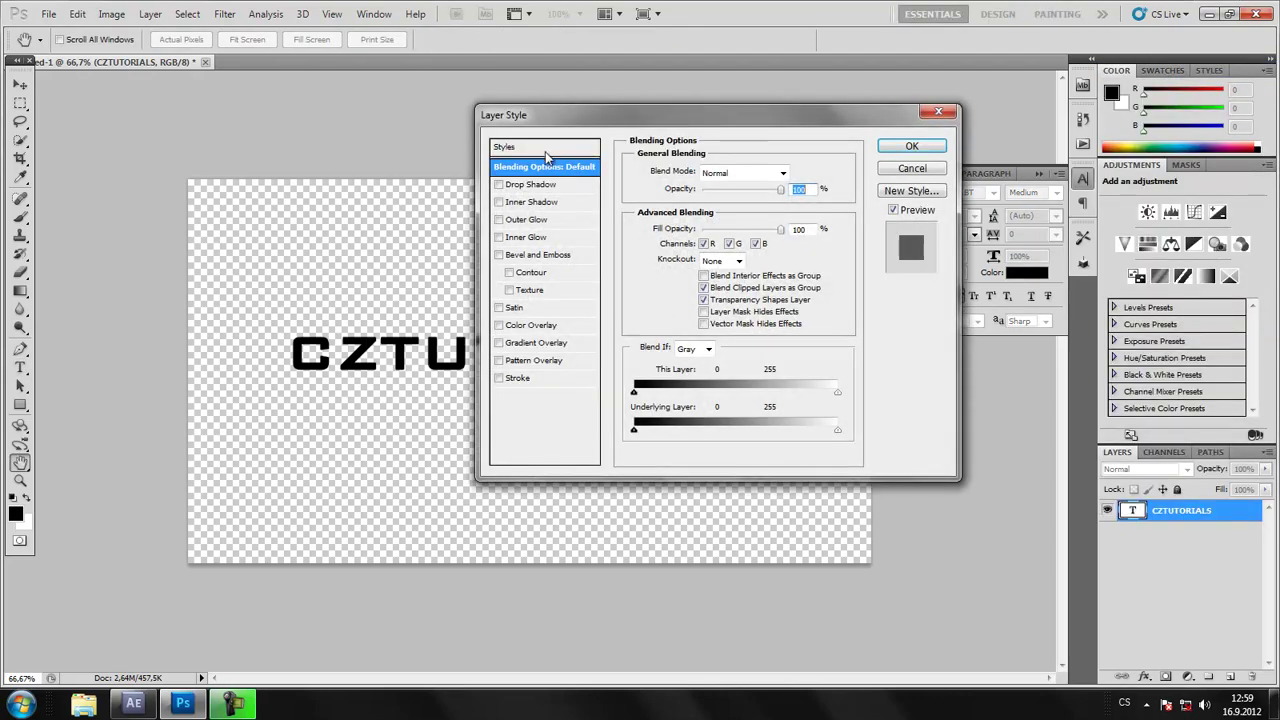
pyautogui.click(522, 188)
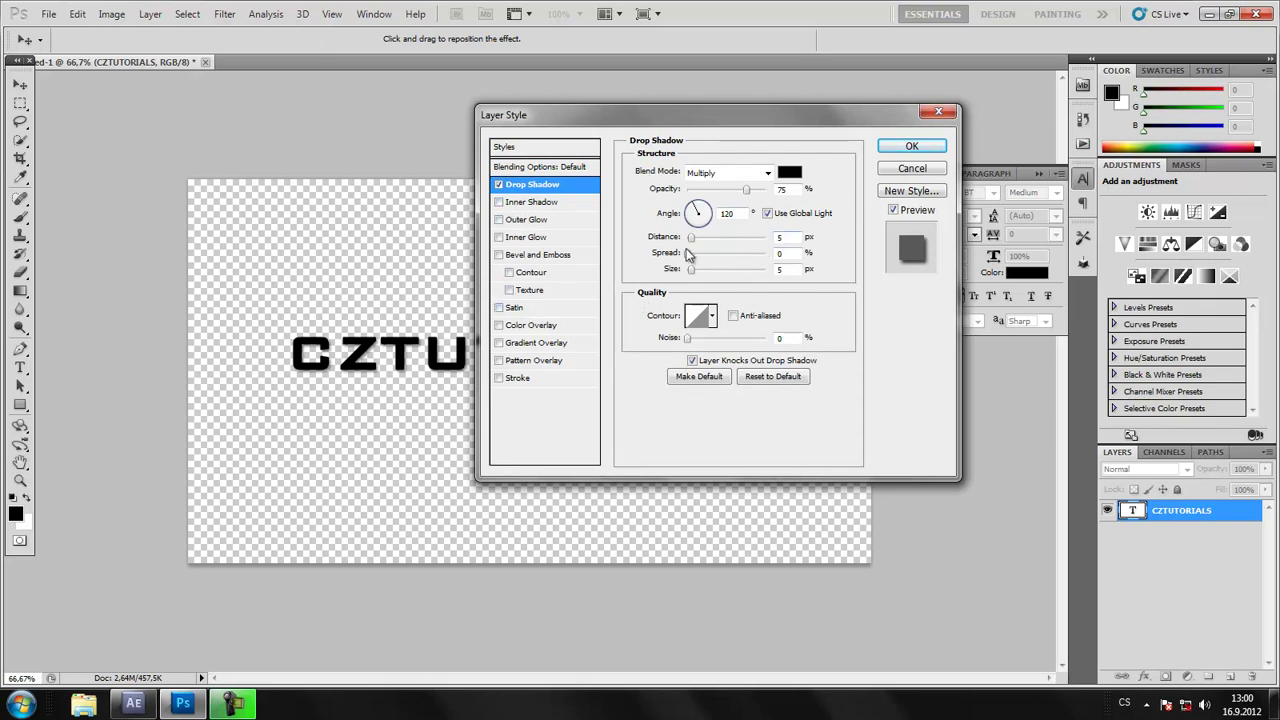
pyautogui.moveTo(697, 215); pyautogui.dragTo(695, 239)
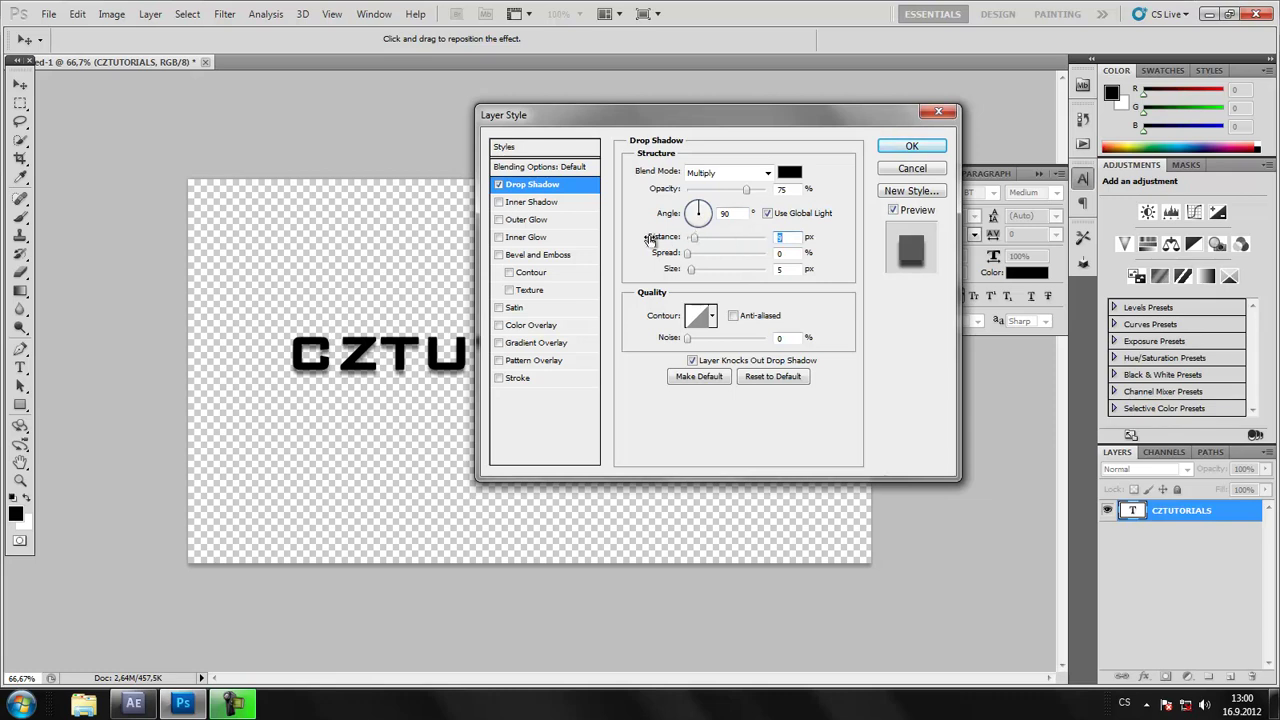
pyautogui.click(522, 256)
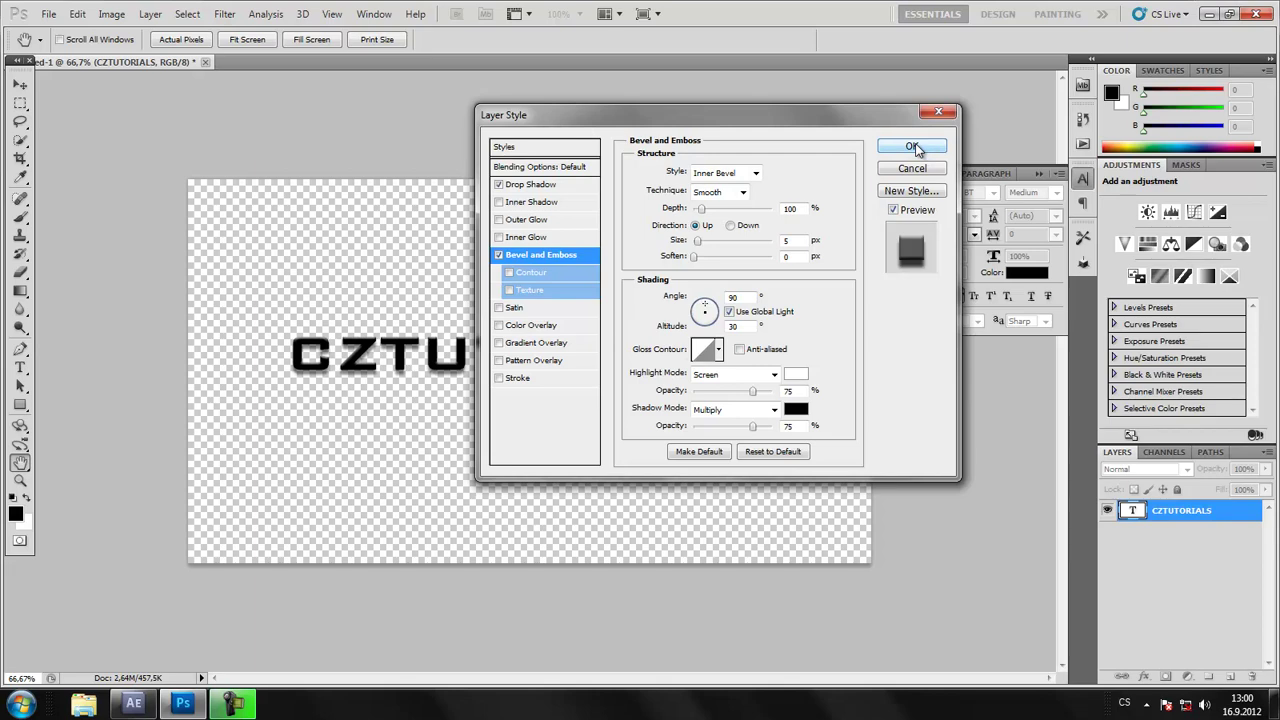
# Apply the styles, save as layered PSD 'text do AE PSD', then minimize Photoshop
pyautogui.click(912, 147)
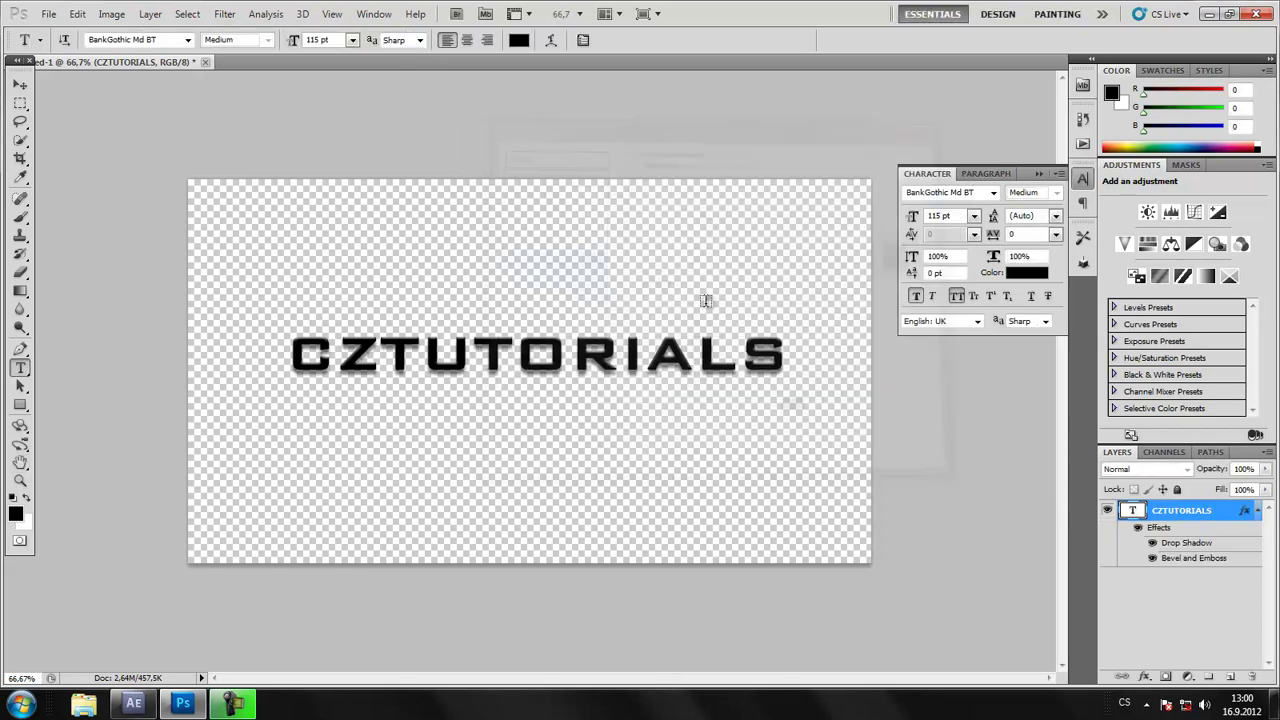
pyautogui.click(48, 15)
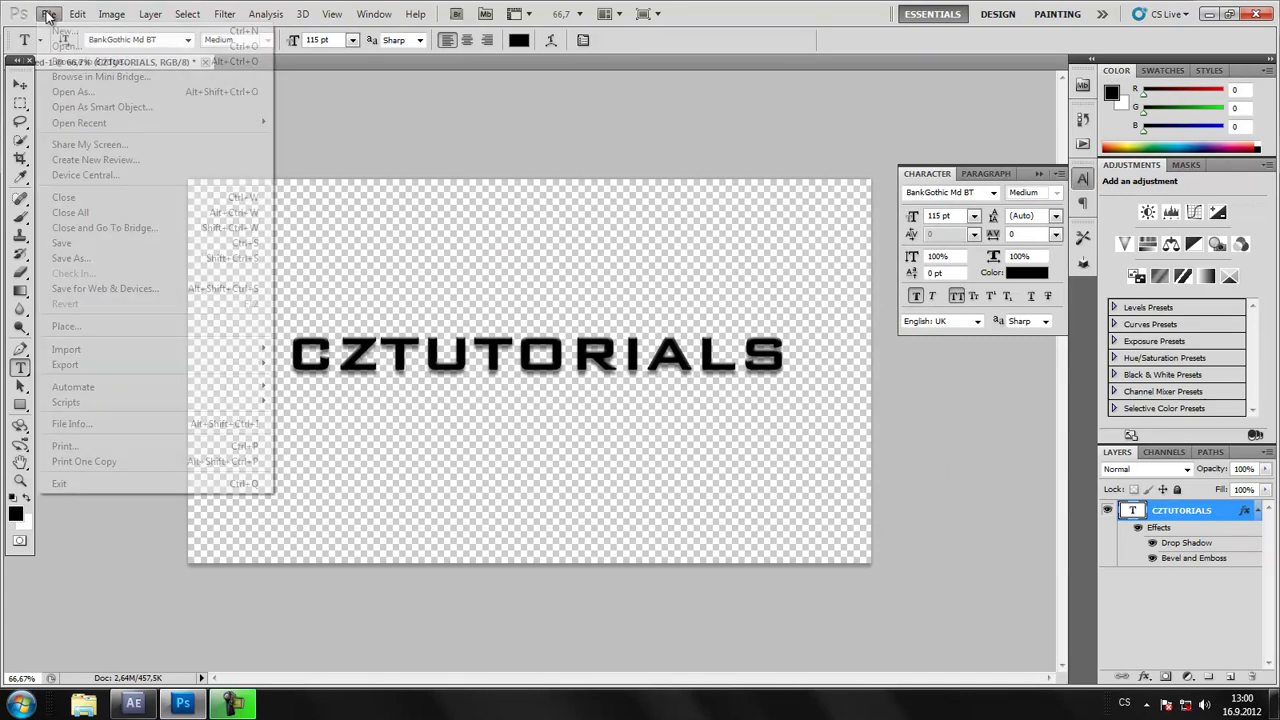
pyautogui.click(157, 260)
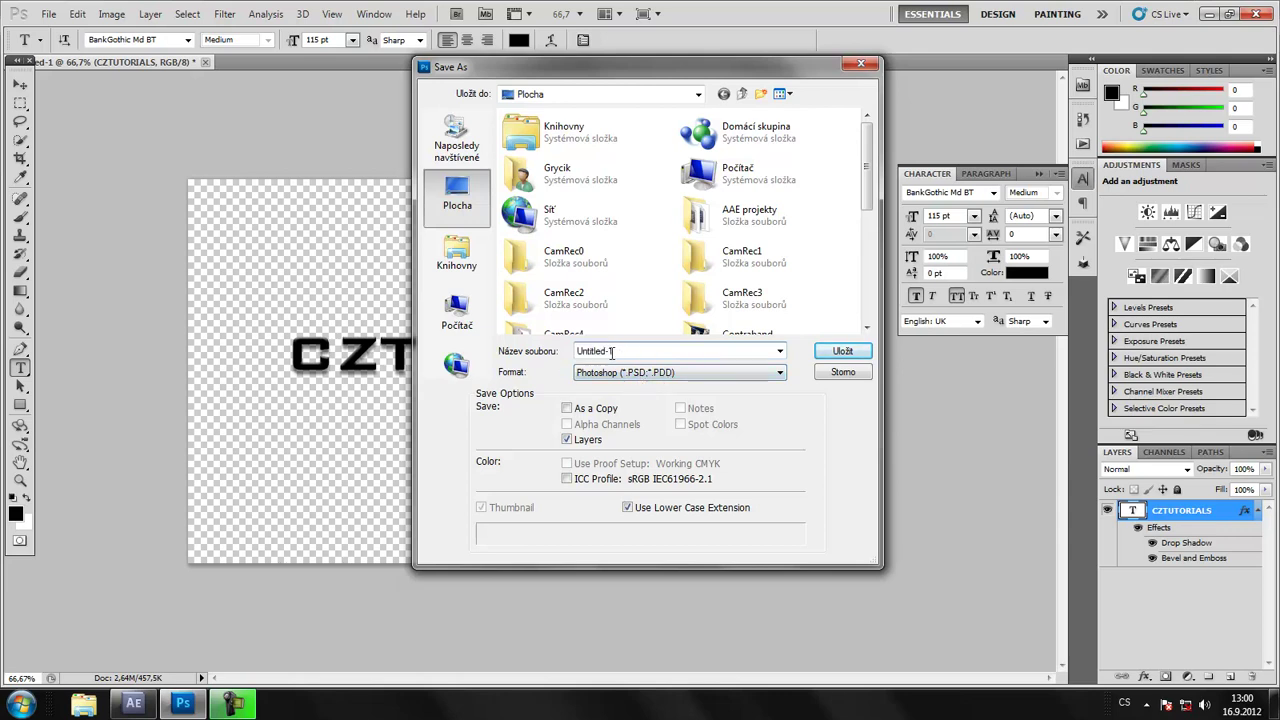
pyautogui.write('text ')
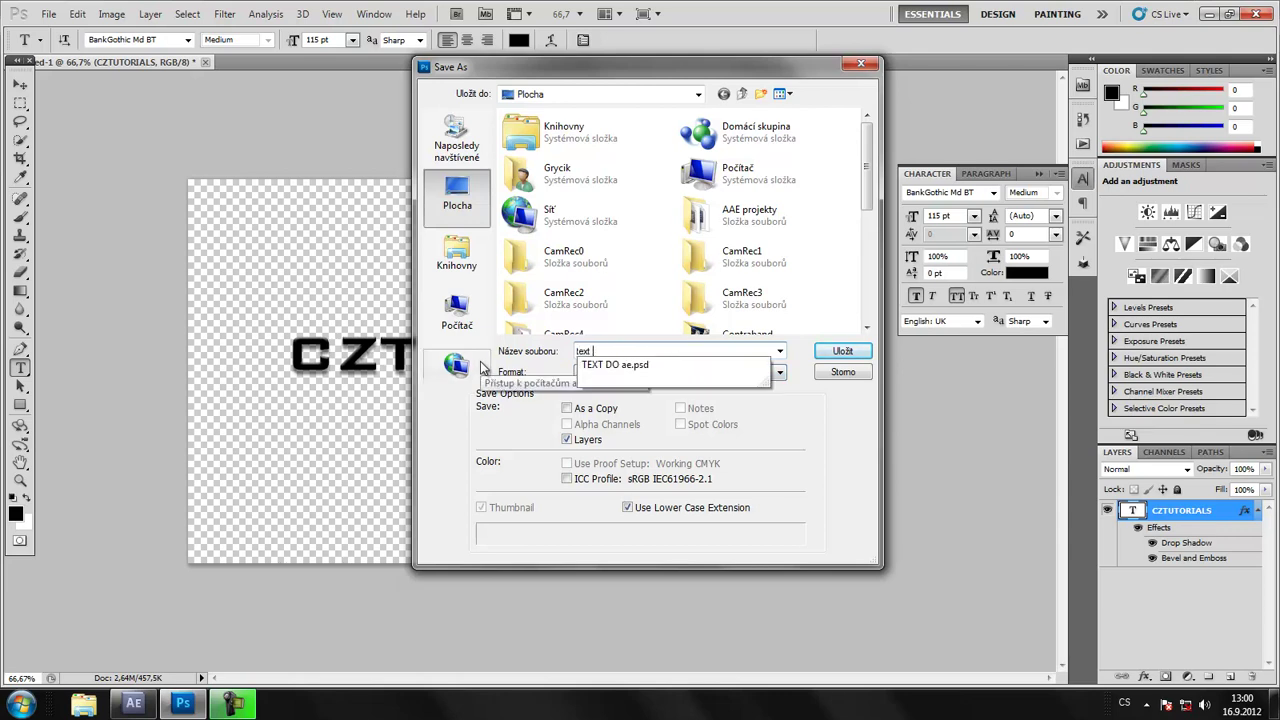
pyautogui.write('do A')
pyautogui.write('E')
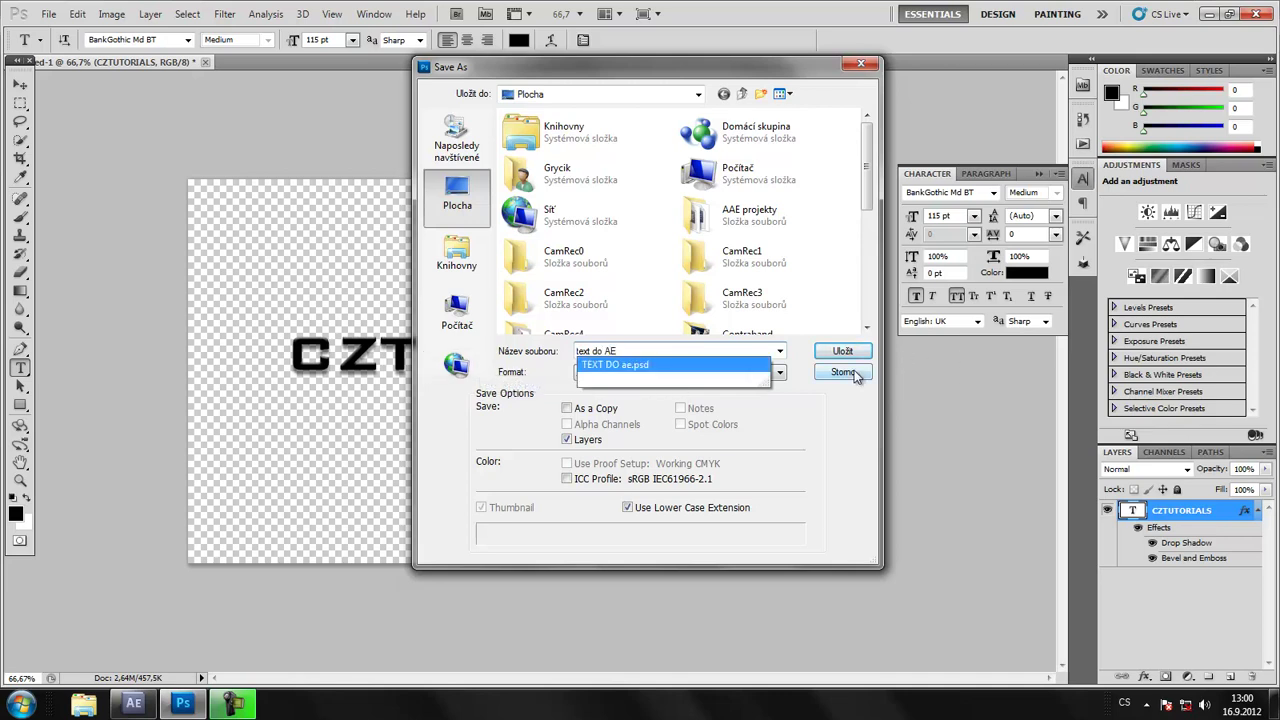
pyautogui.write(' PSD')
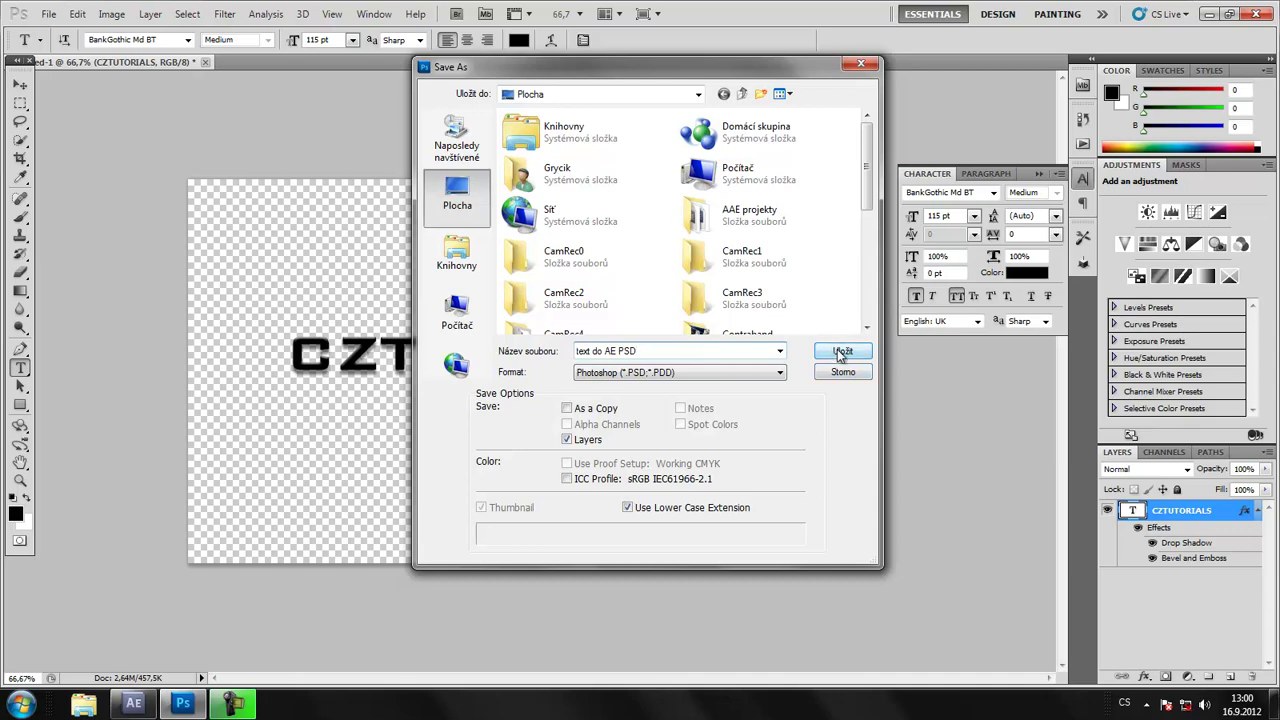
pyautogui.click(841, 352)
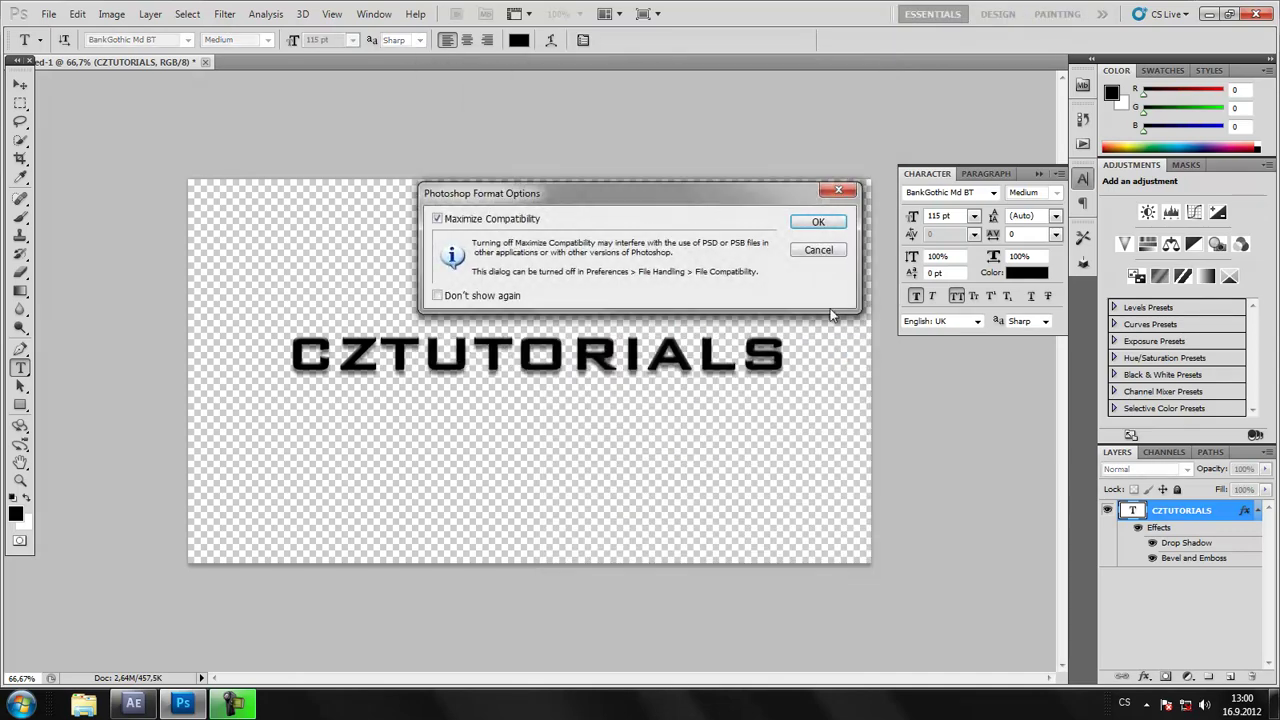
pyautogui.click(816, 222)
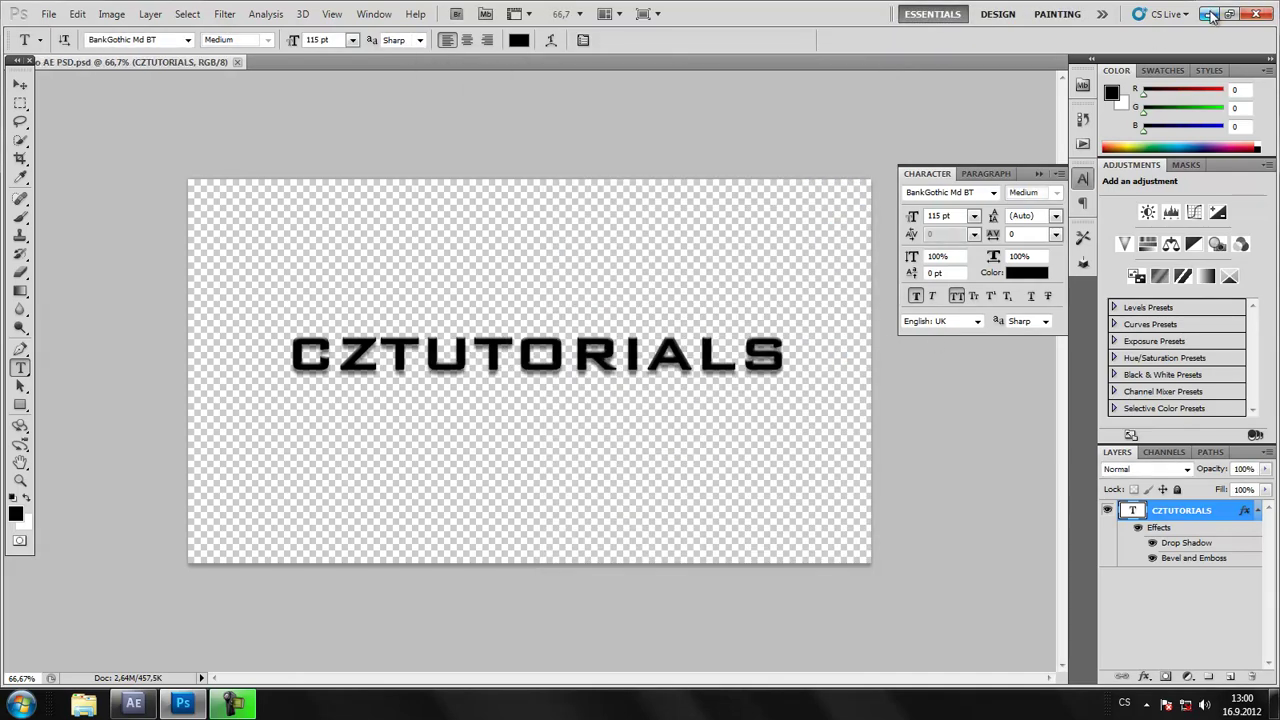
pyautogui.click(164, 708)
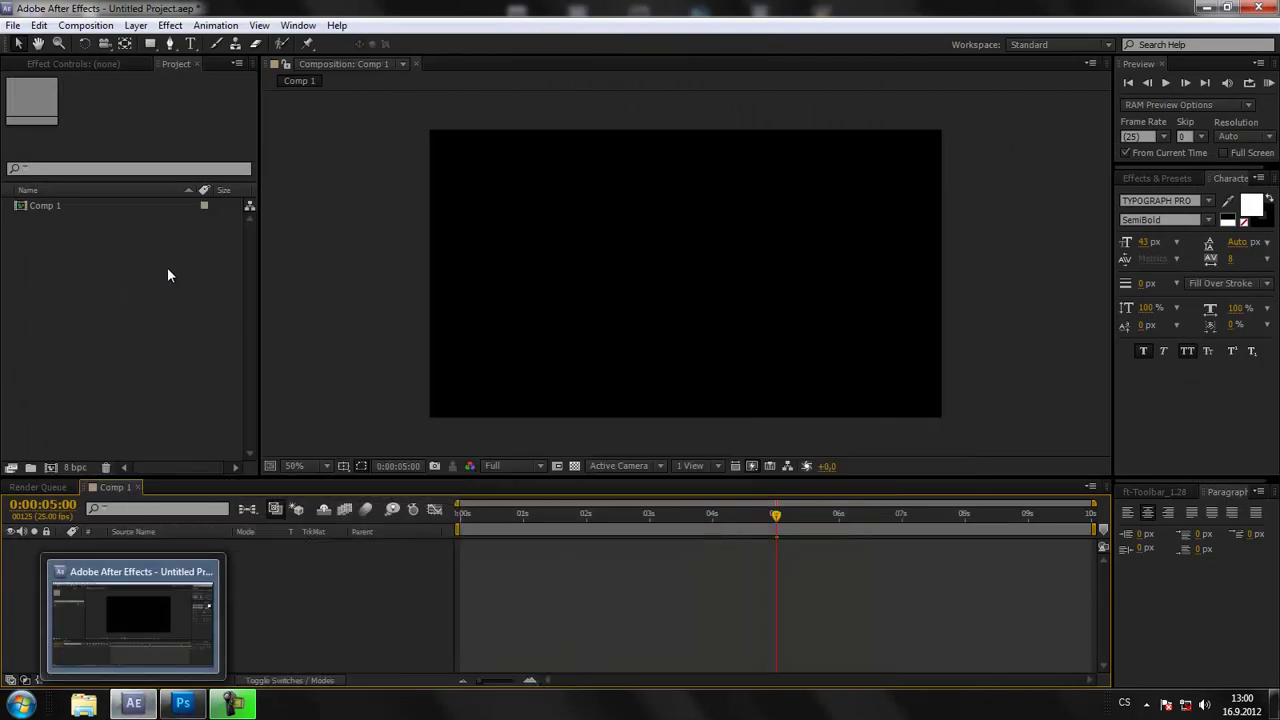
# In Import File, pick 'text do AE PSD' from the desktop and open it
pyautogui.click(104, 299)
pyautogui.doubleClick(125, 307)
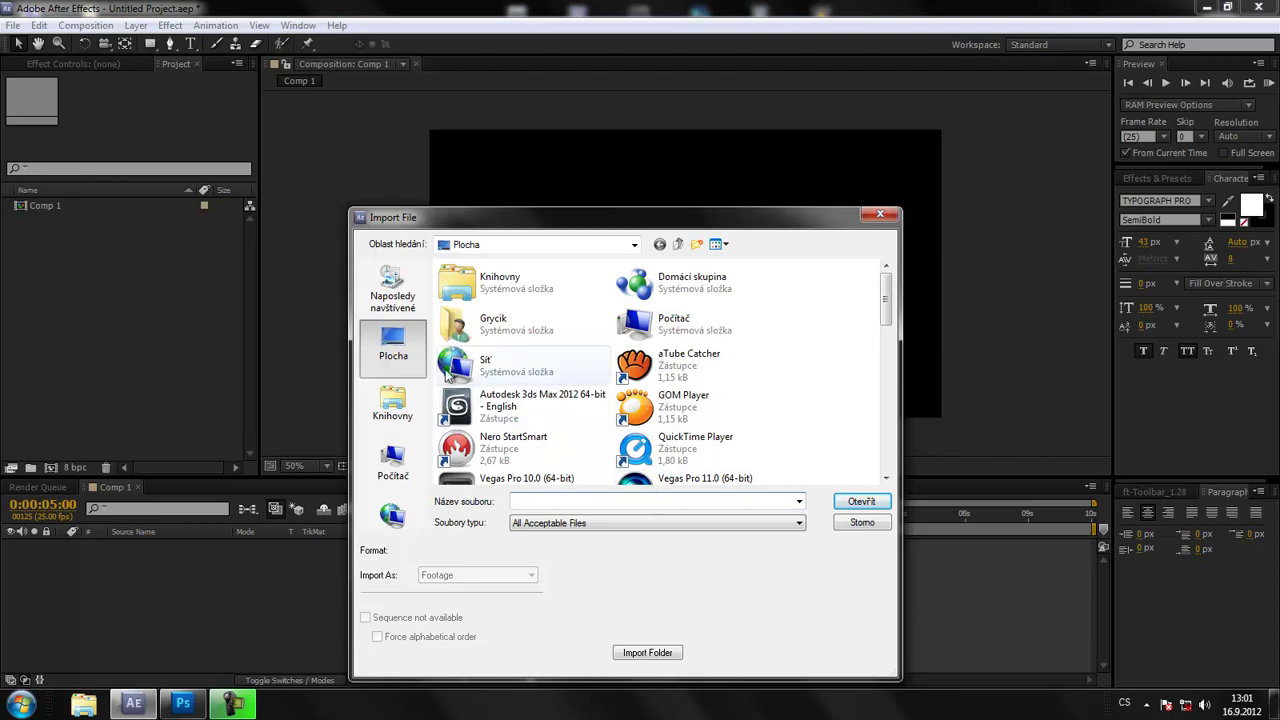
pyautogui.moveTo(490, 224); pyautogui.dragTo(445, 161)
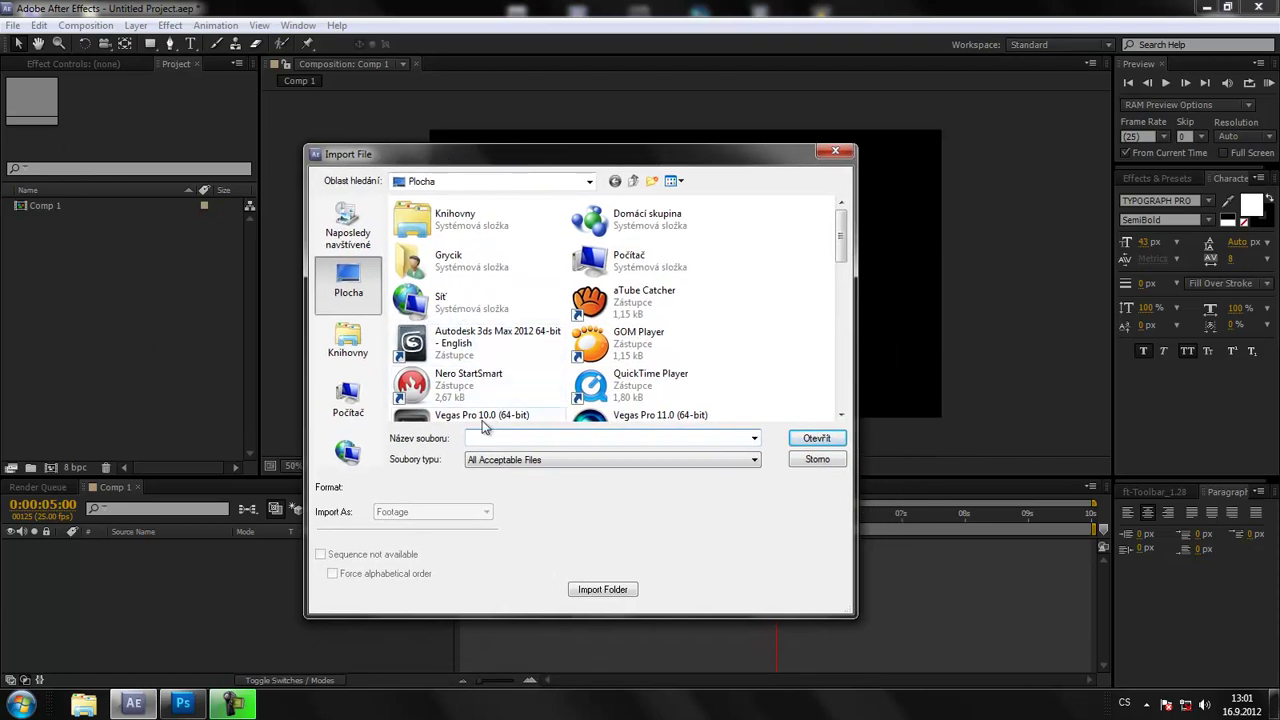
pyautogui.moveTo(836, 258); pyautogui.dragTo(828, 385)
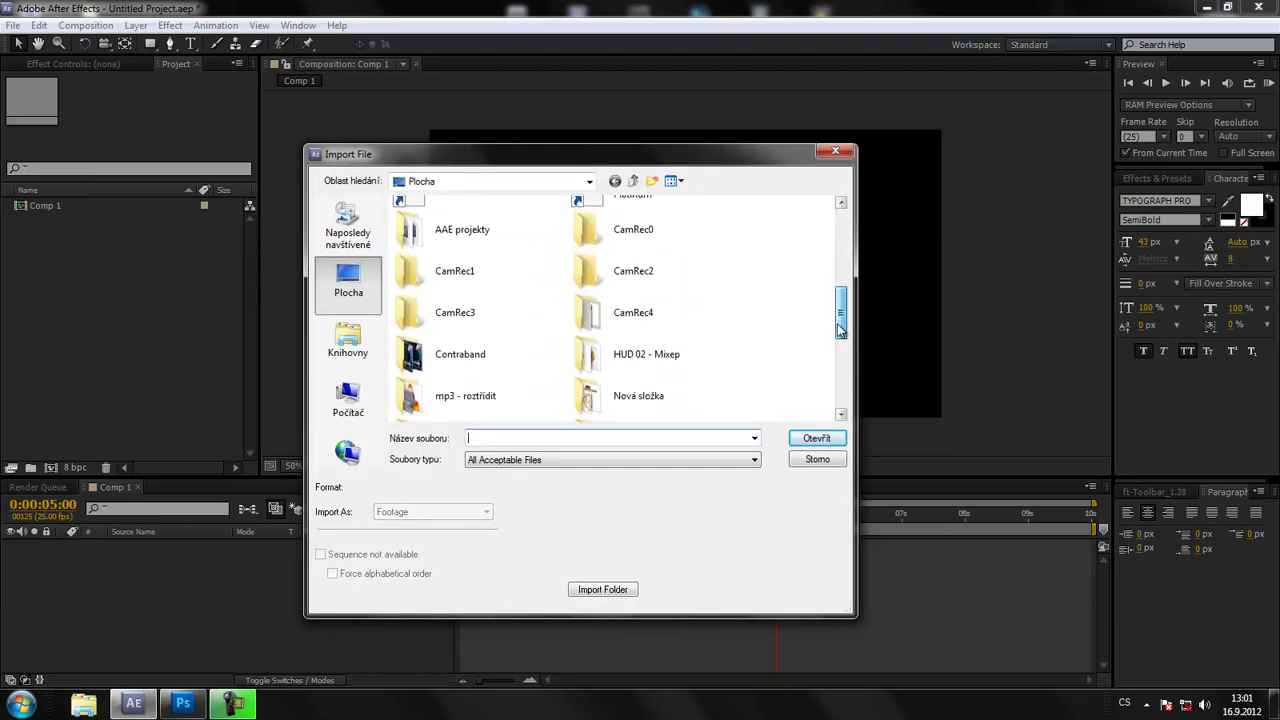
pyautogui.scroll(-2, 828, 385)
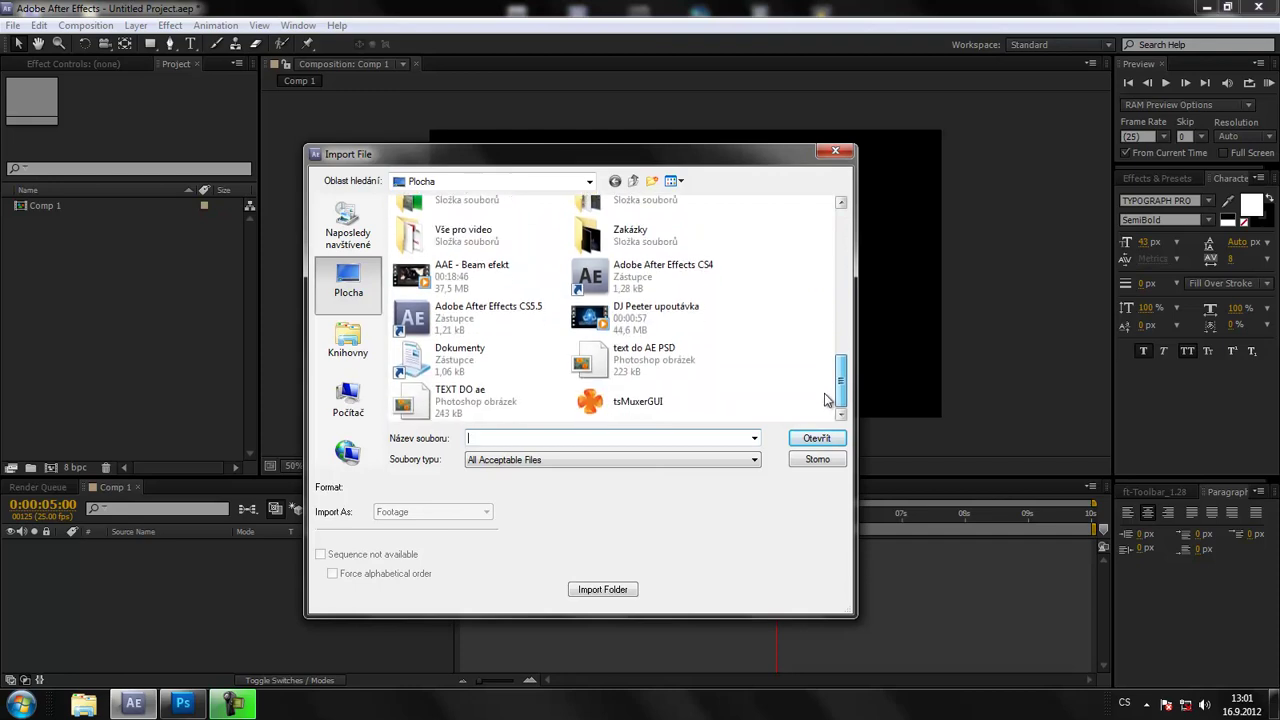
pyautogui.click(642, 366)
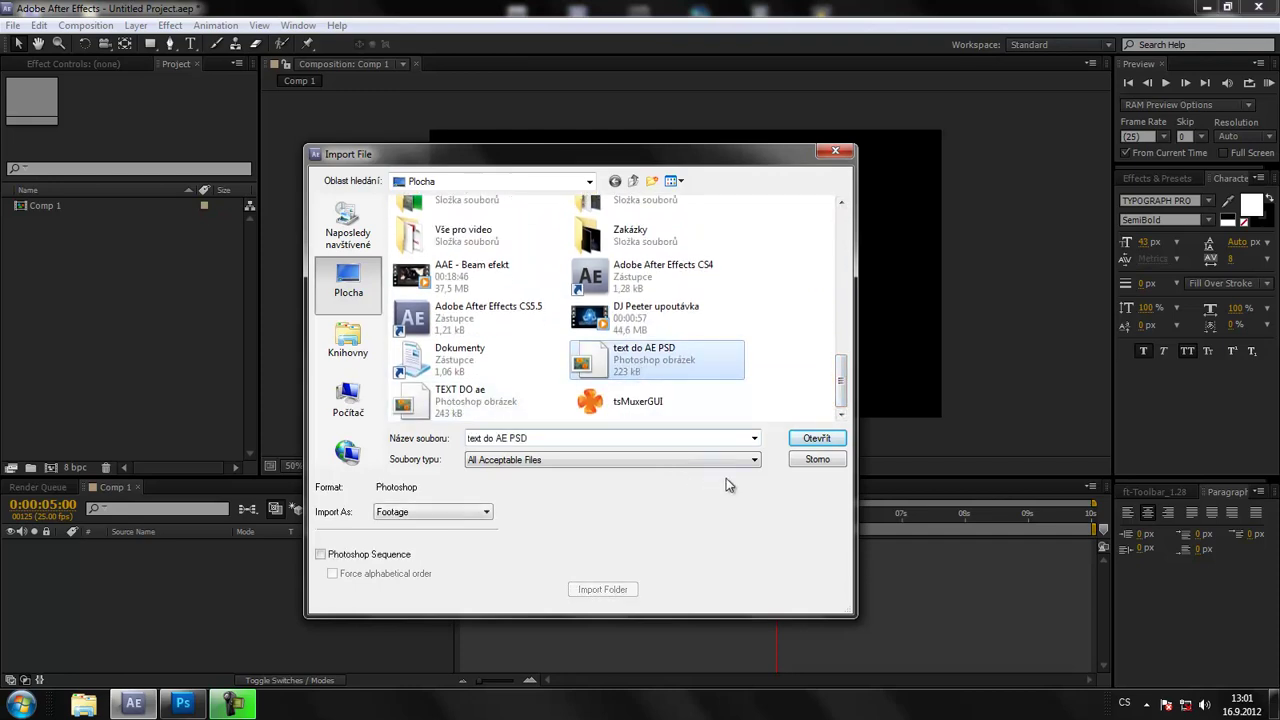
pyautogui.click(810, 440)
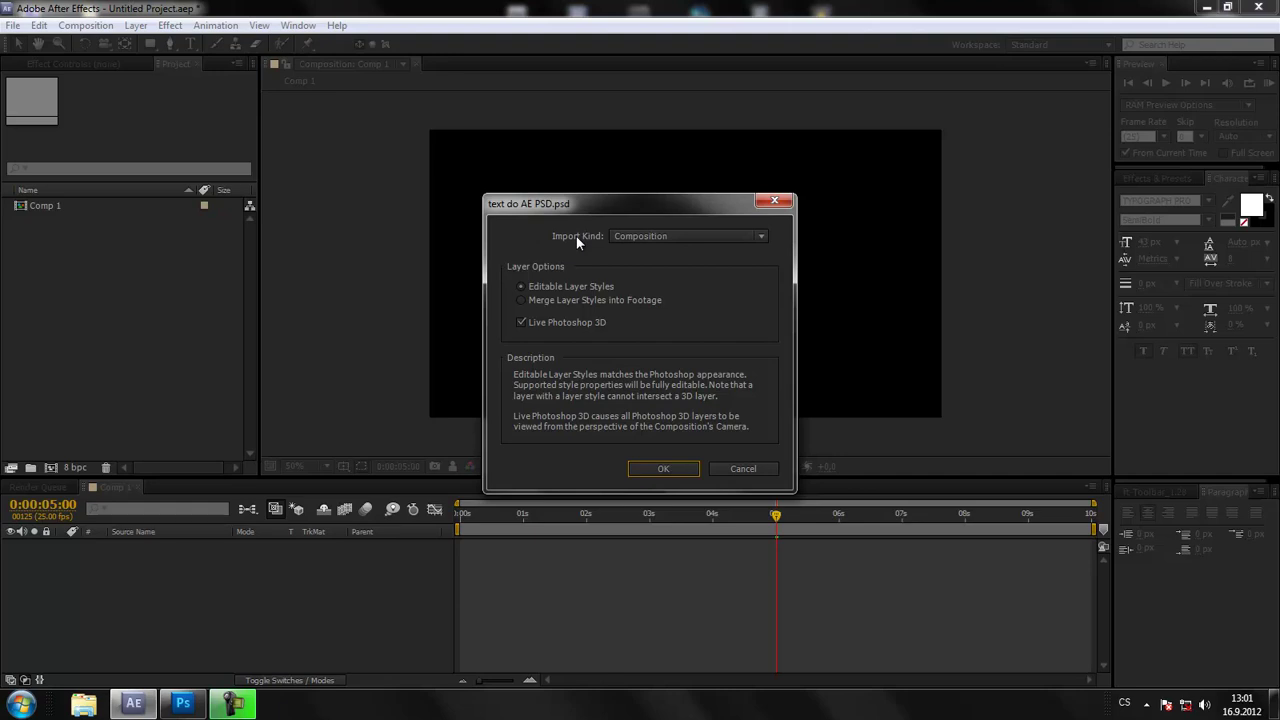
# Import the PSD as a Composition with Editable Layer Styles
pyautogui.click(698, 236)
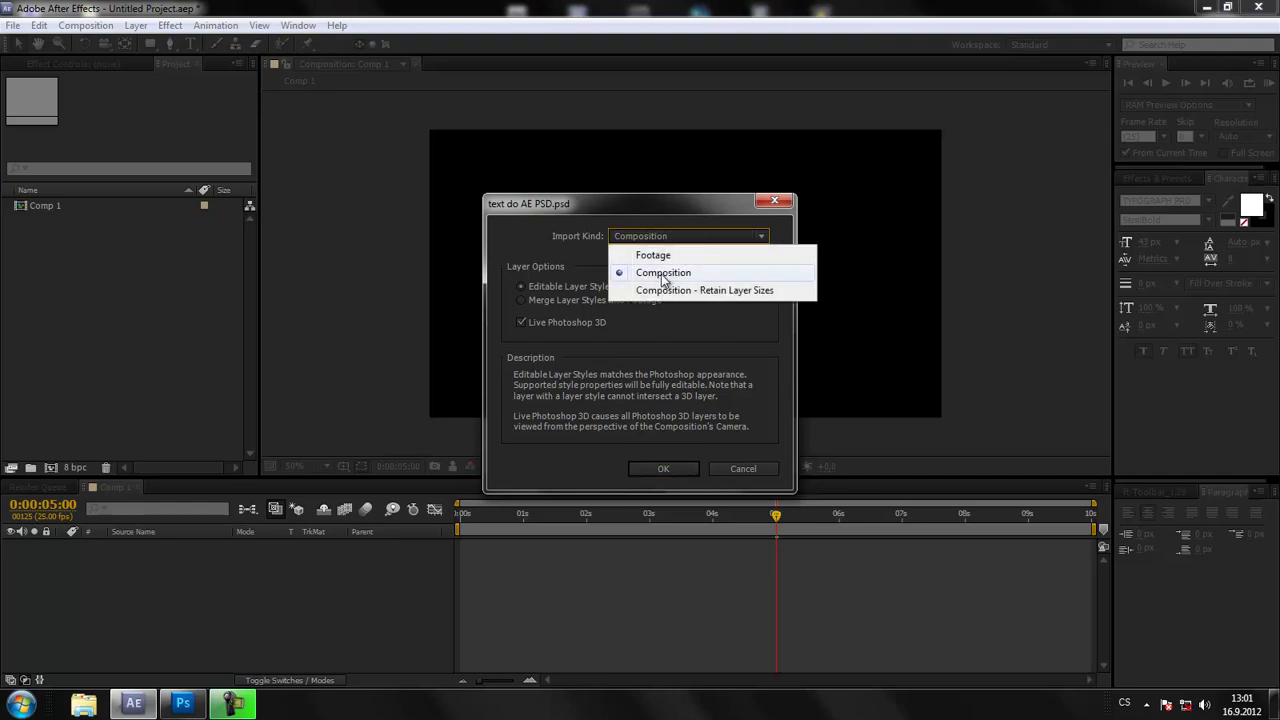
pyautogui.click(700, 270)
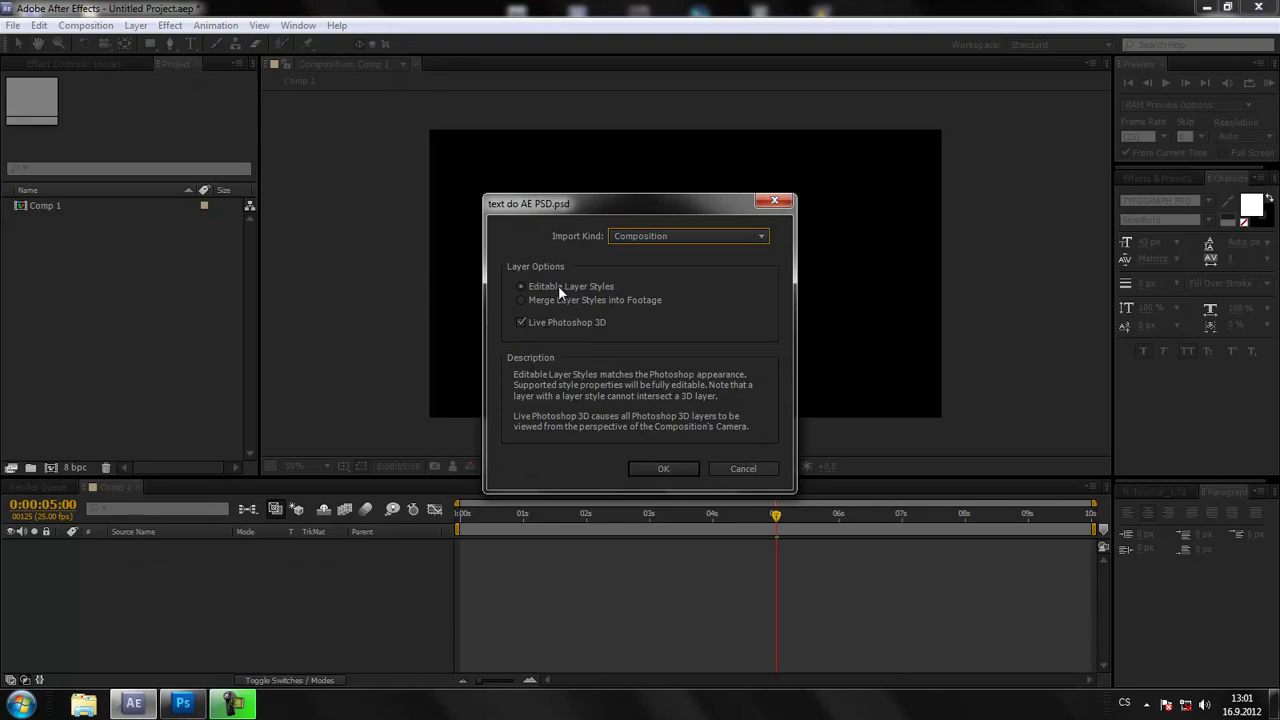
pyautogui.click(656, 468)
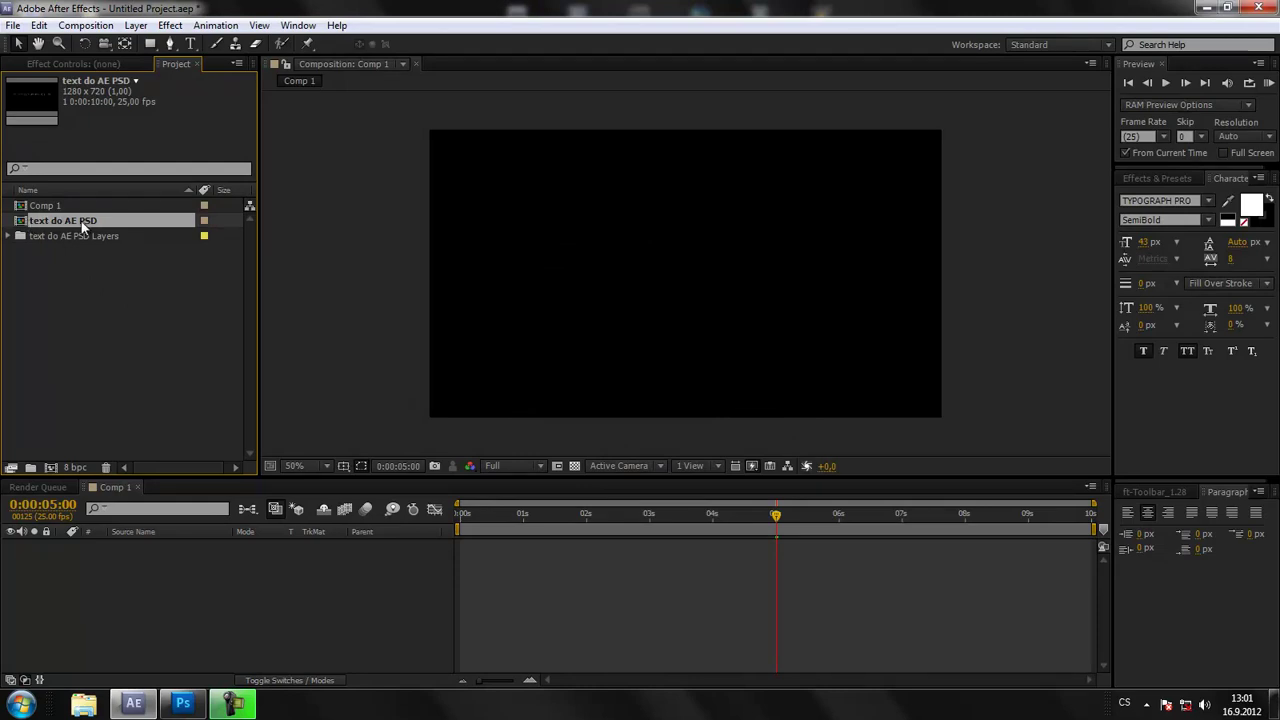
# Open the text do AE PSD comp over the transparency grid and select CZTUTORIALS
pyautogui.doubleClick(81, 221)
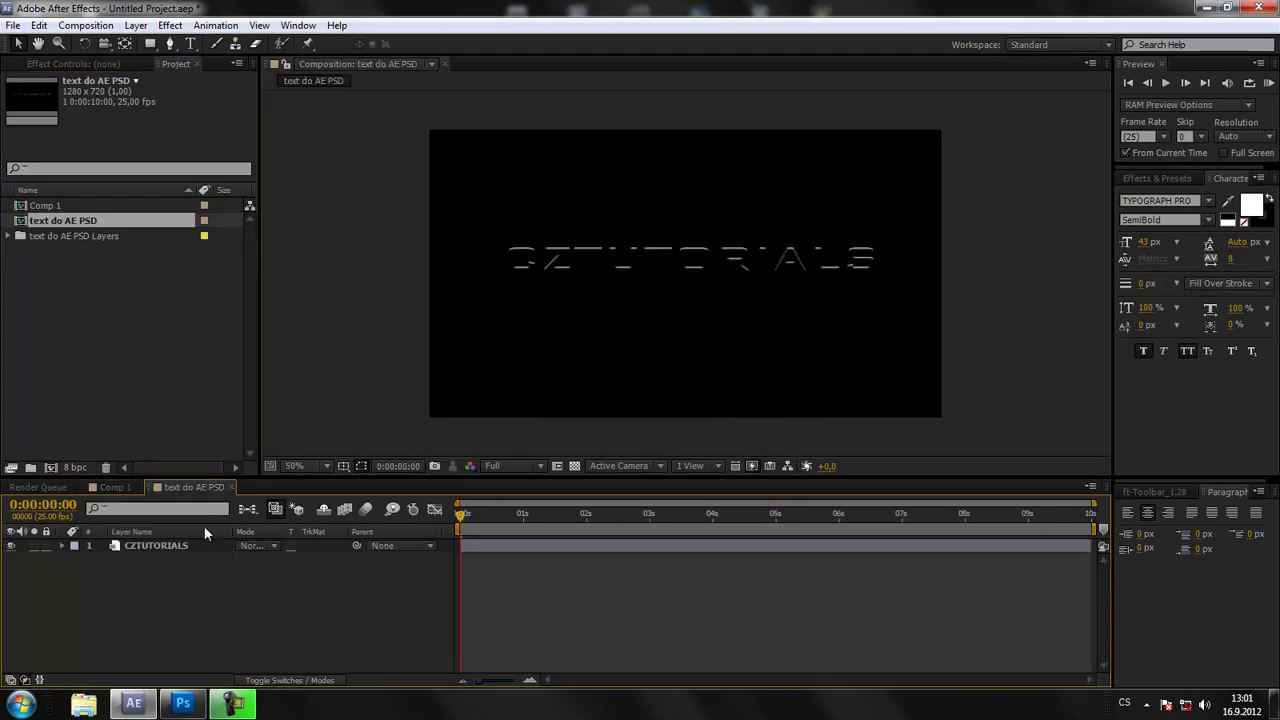
pyautogui.click(575, 466)
pyautogui.press('.')
pyautogui.press('.')
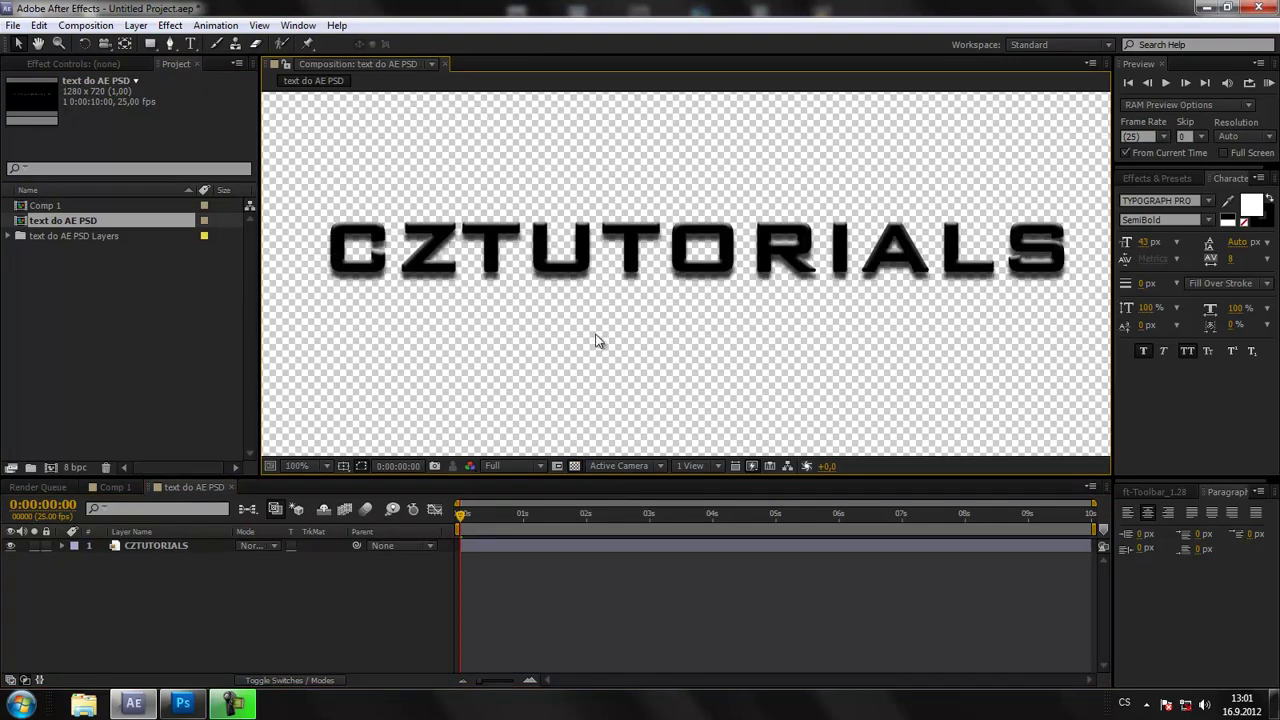
pyautogui.press(',')
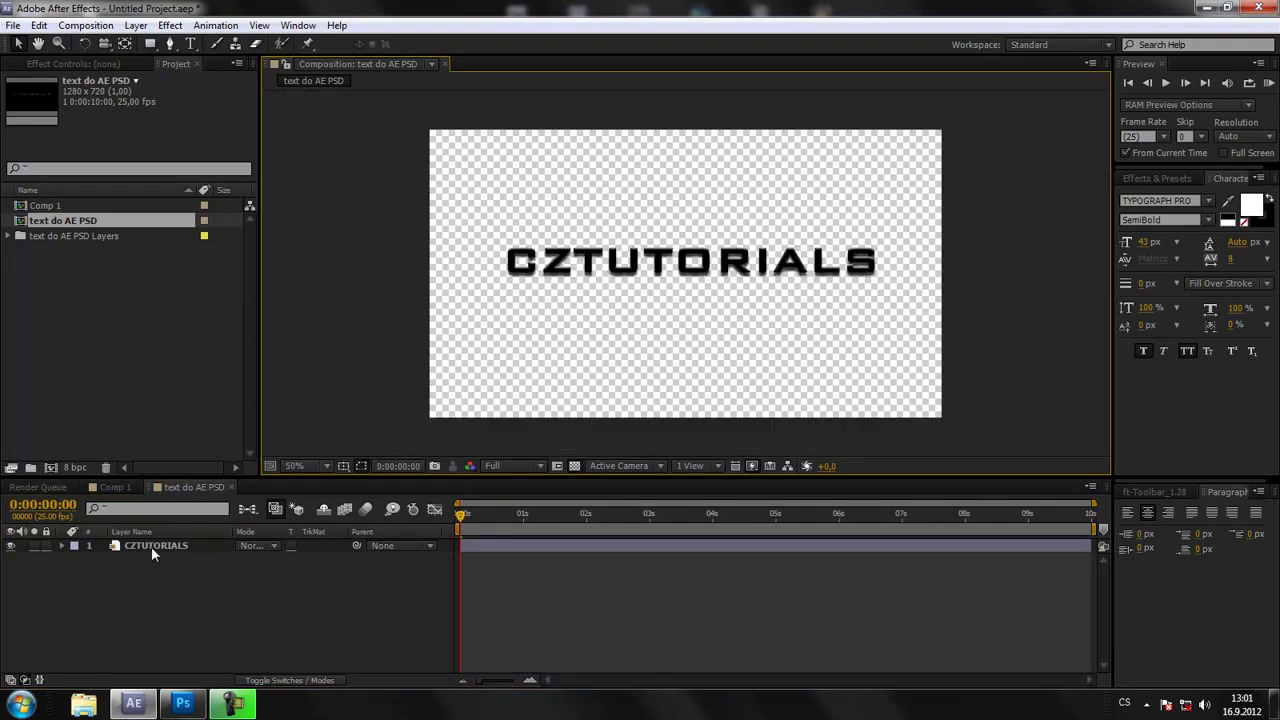
pyautogui.click(152, 550)
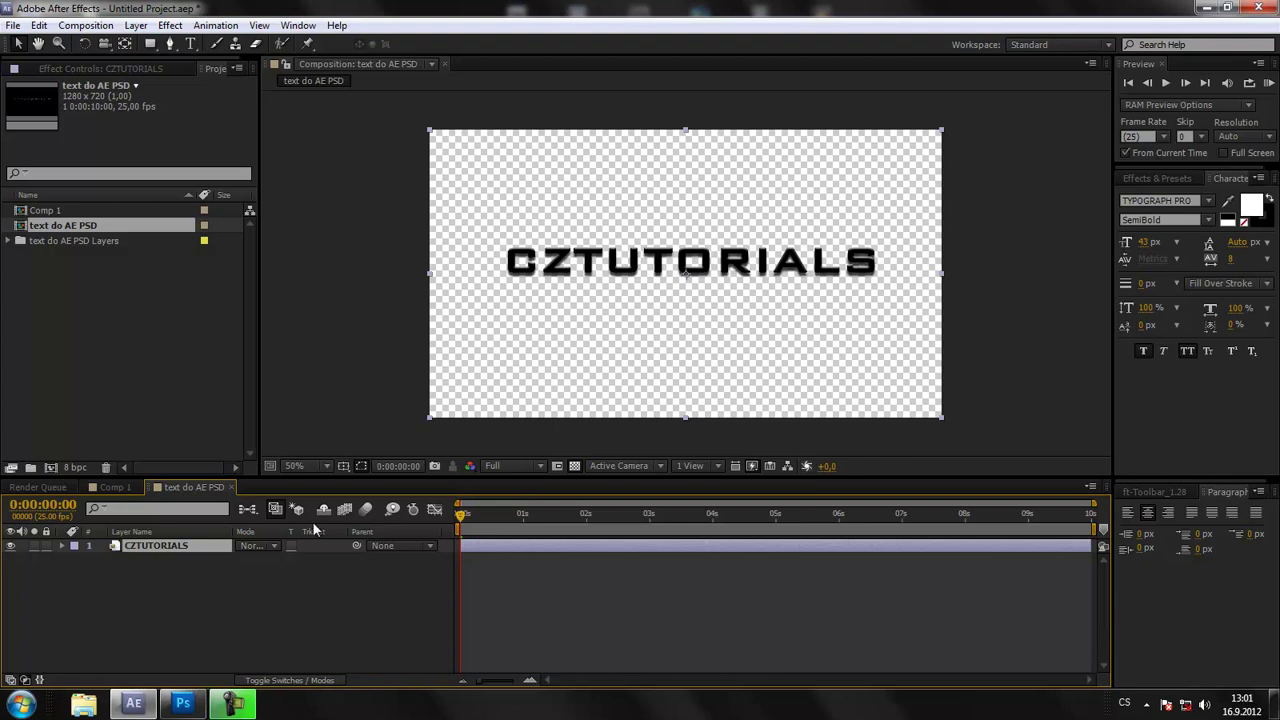
# Expand Animation Presets > Text in the Effects & Presets panel
pyautogui.click(1154, 176)
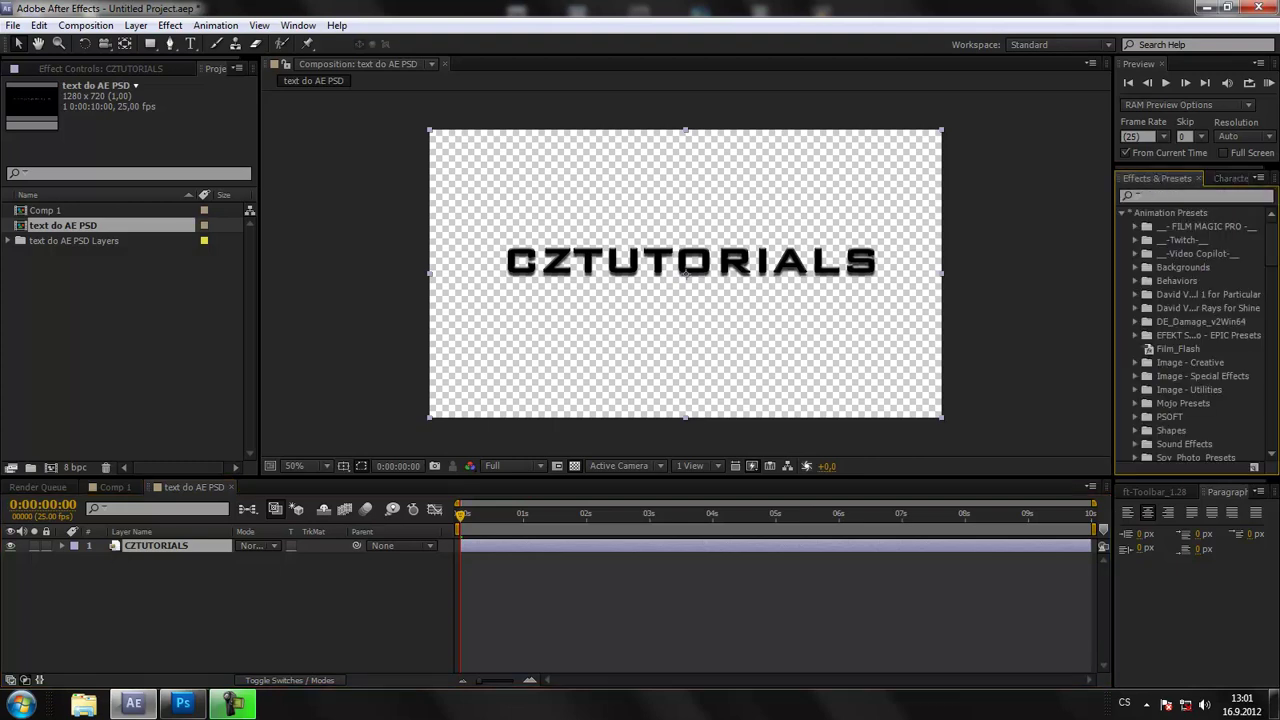
pyautogui.scroll(-3, 1180, 330)
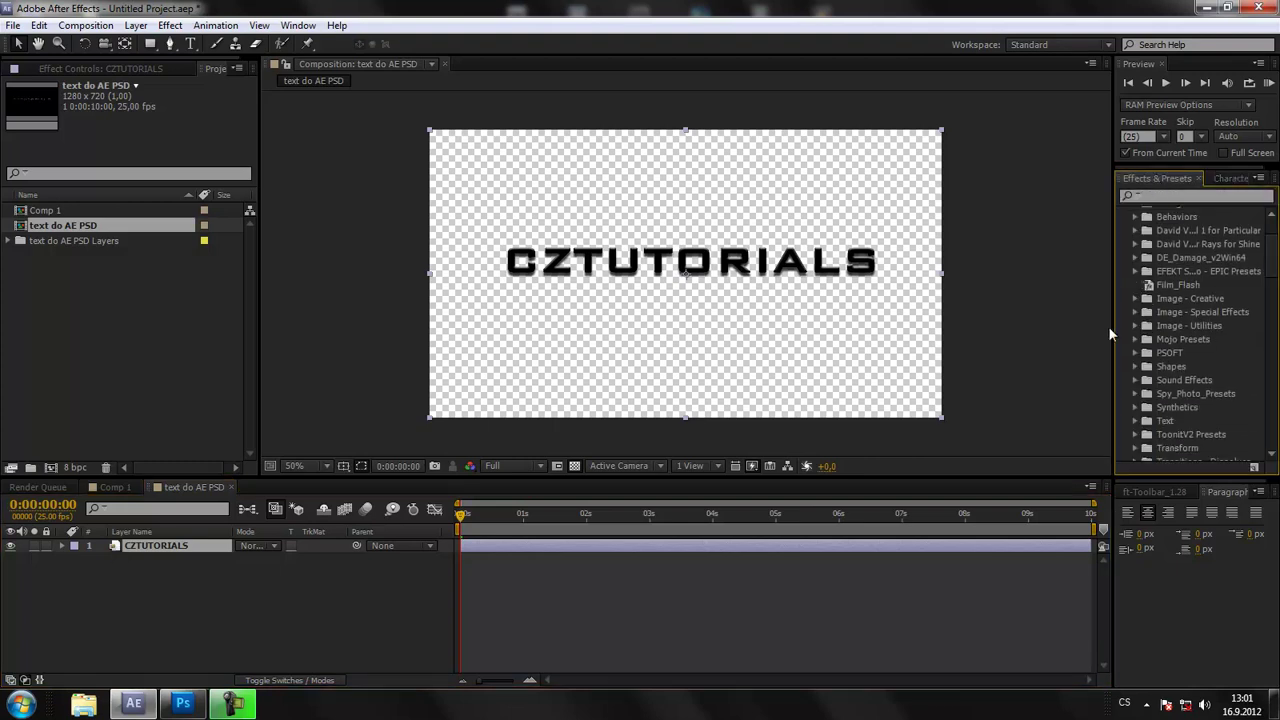
pyautogui.click(1136, 421)
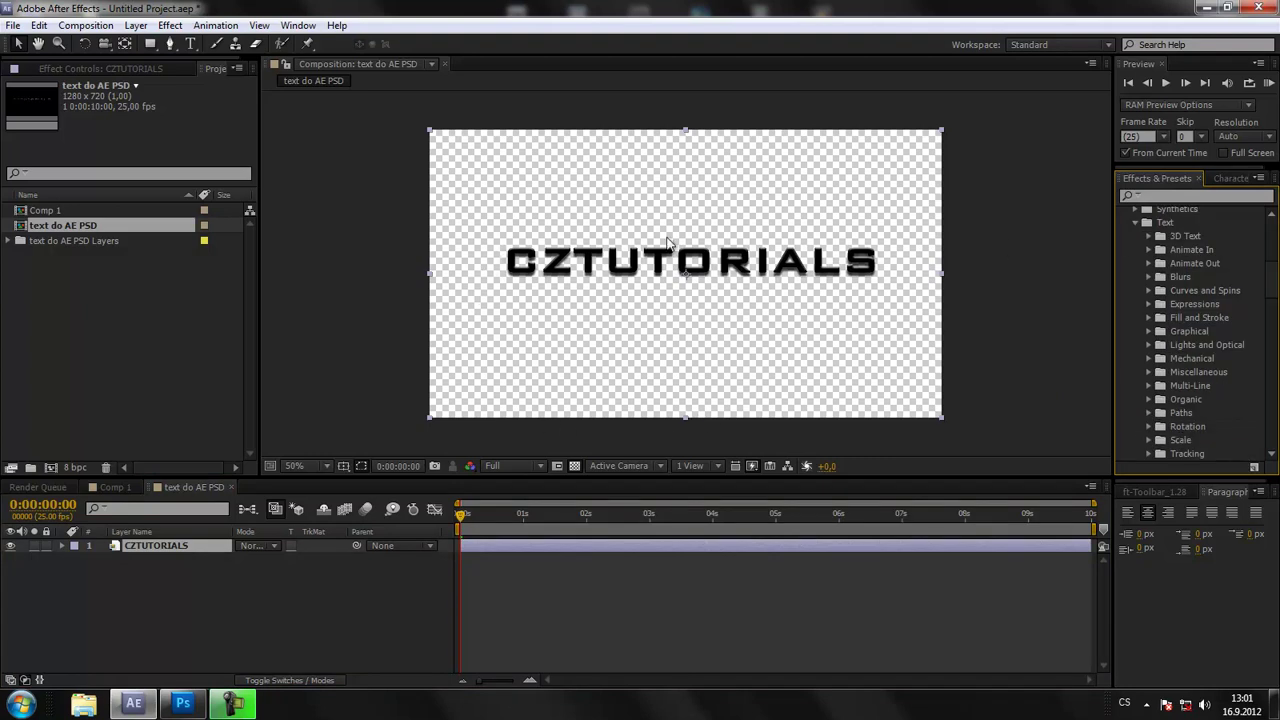
pyautogui.click(152, 546)
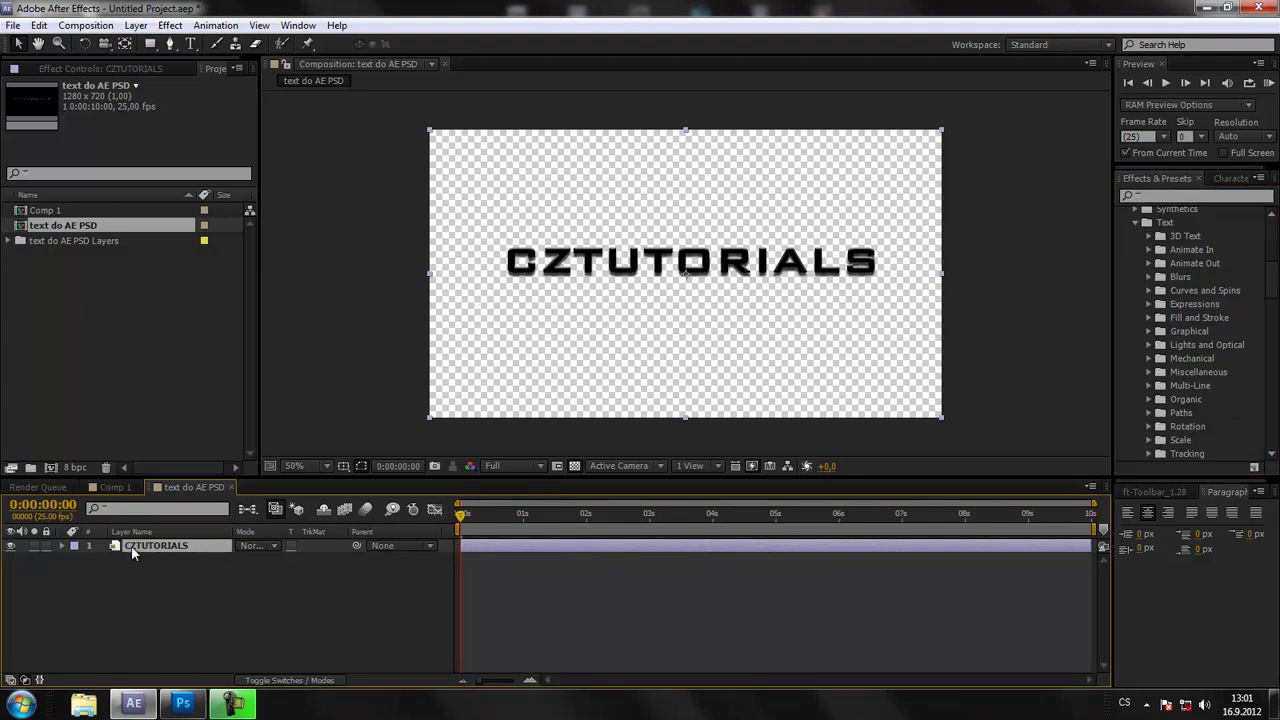
pyautogui.click(62, 546)
pyautogui.click(76, 572)
pyautogui.click(120, 600)
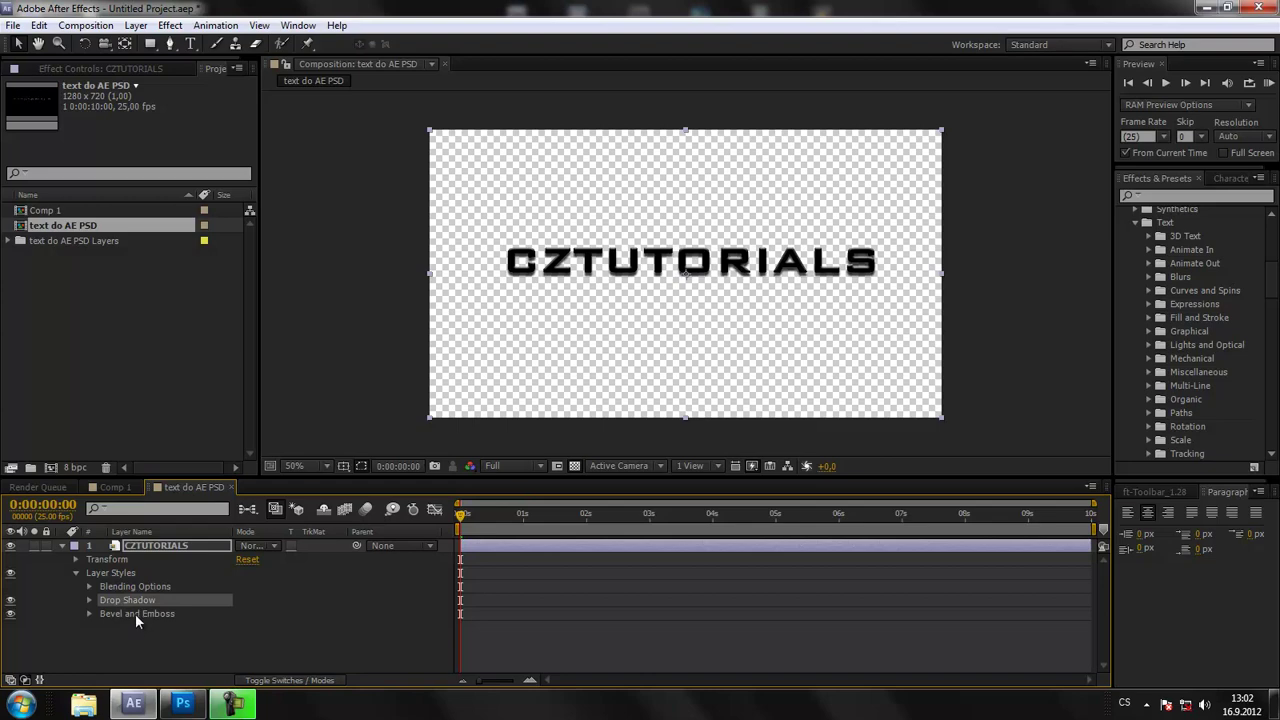
pyautogui.click(135, 613)
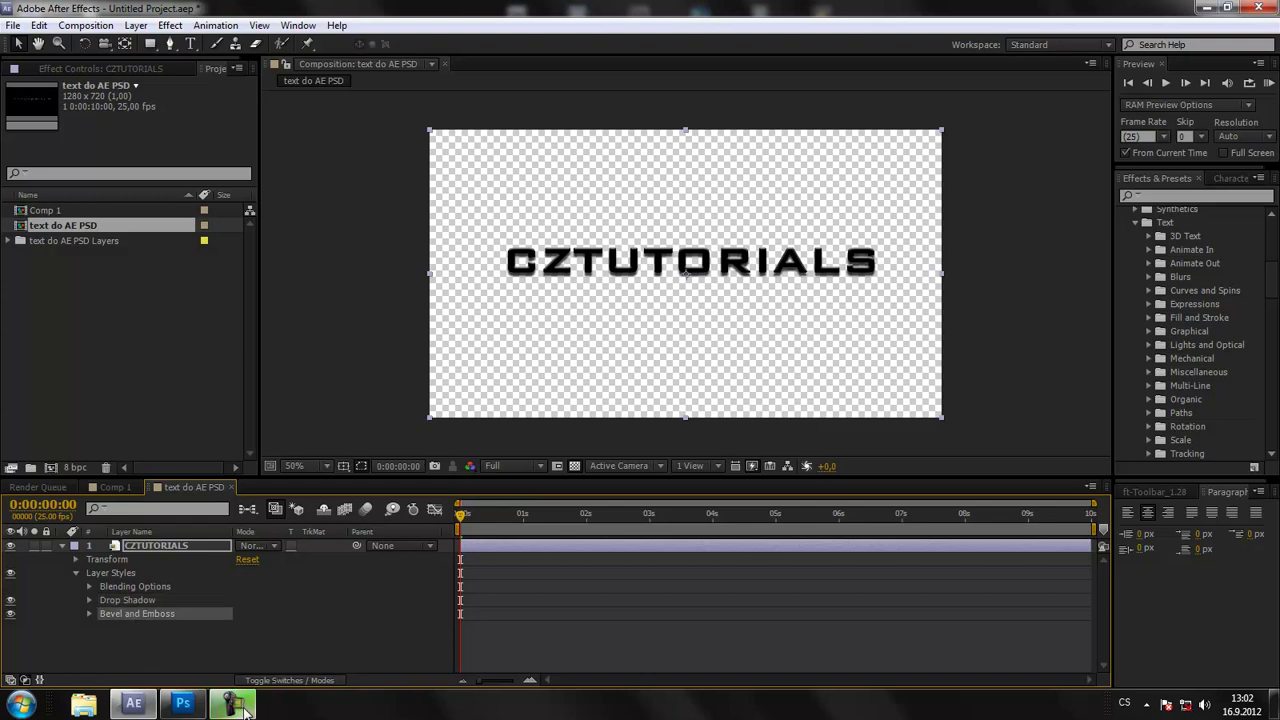
pyautogui.click(180, 706)
pyautogui.click(90, 599)
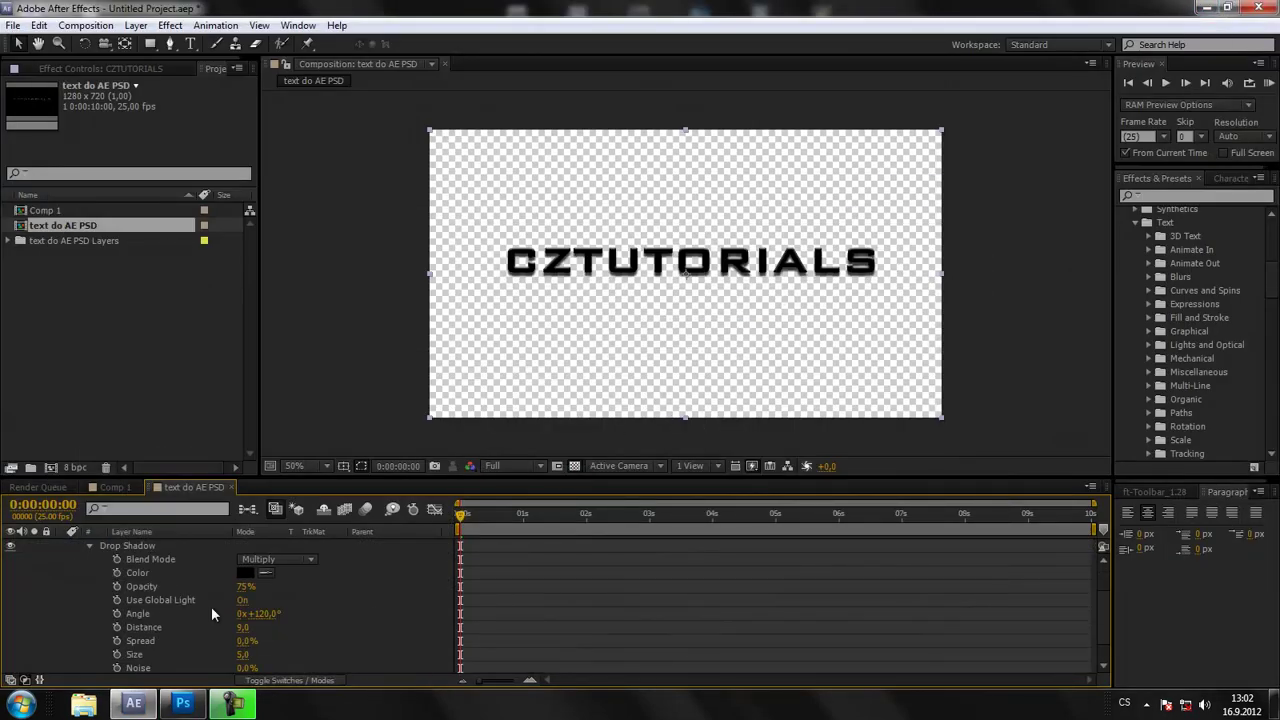
pyautogui.click(89, 546)
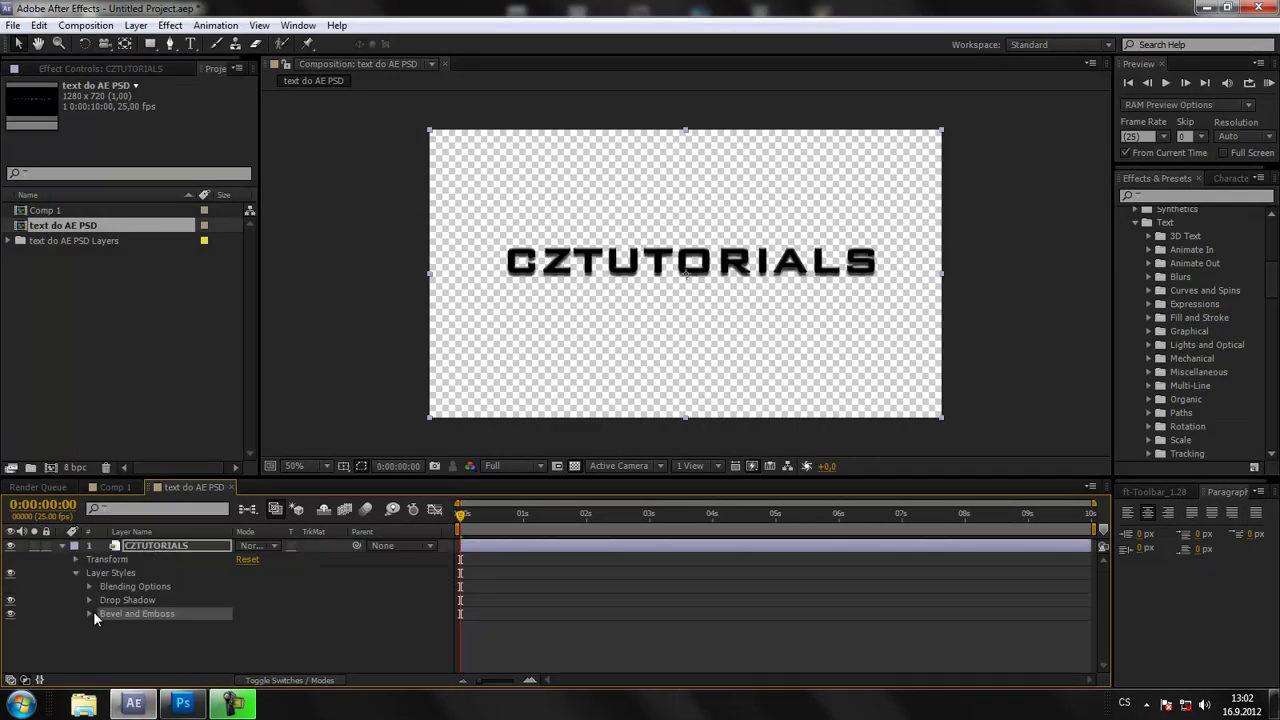
pyautogui.click(131, 544)
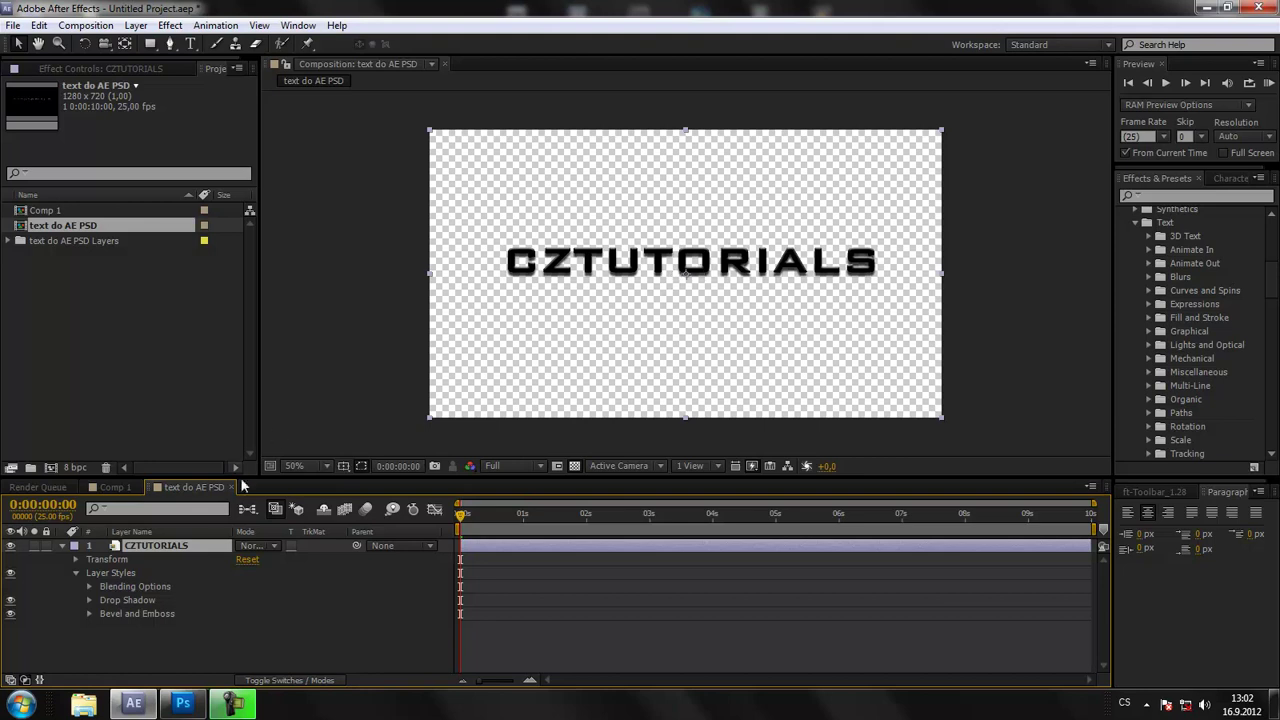
# Convert the CZTUTORIALS layer to editable text and view the comp at 100%
pyautogui.click(61, 545)
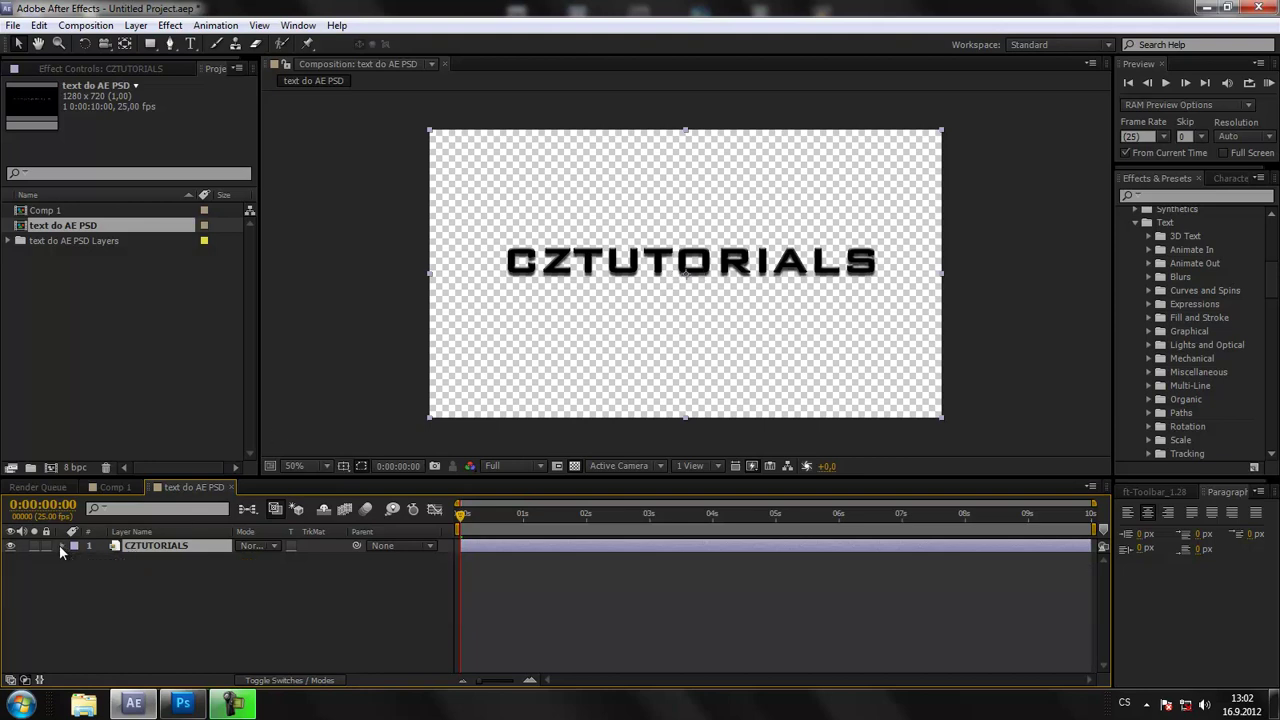
pyautogui.rightClick(134, 551)
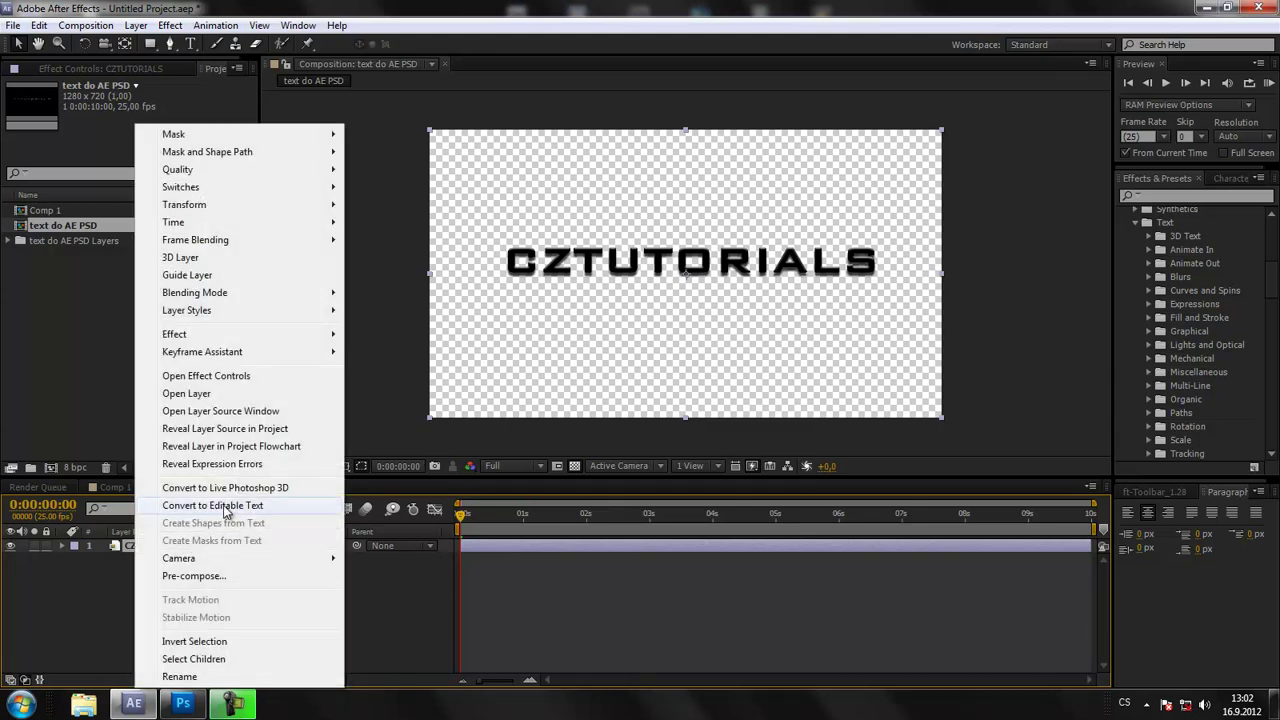
pyautogui.click(212, 505)
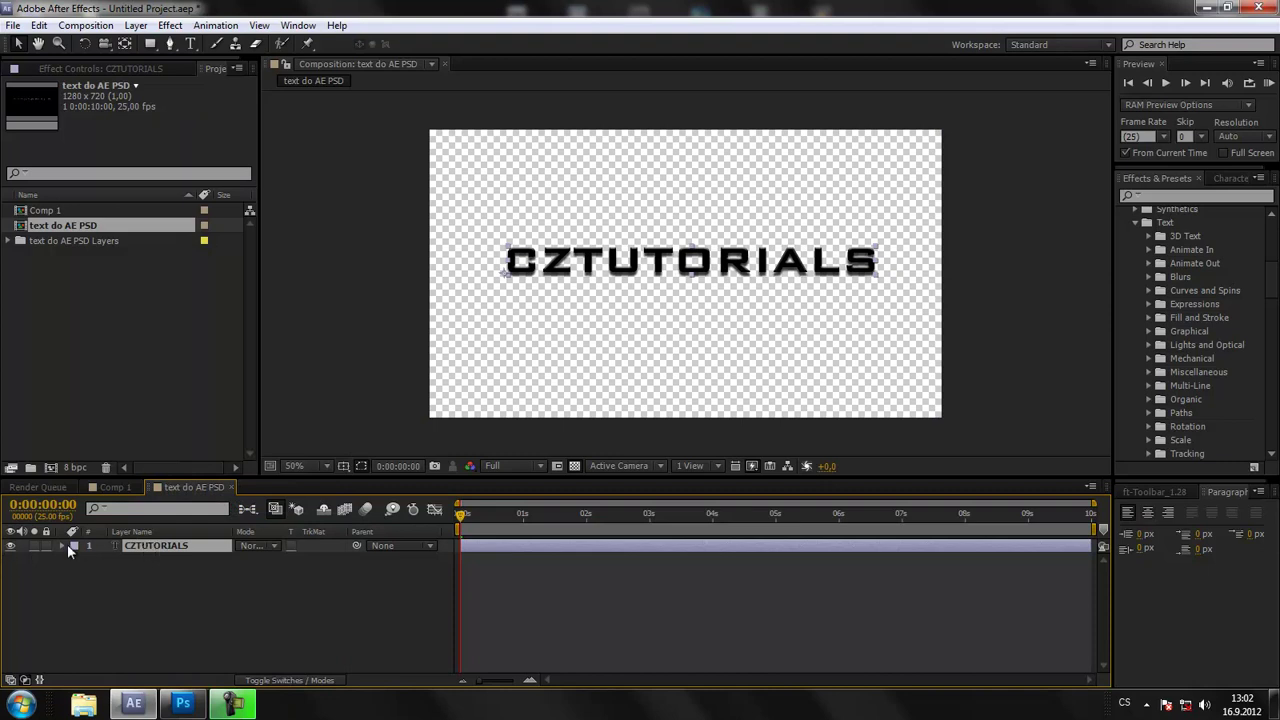
pyautogui.press('/')
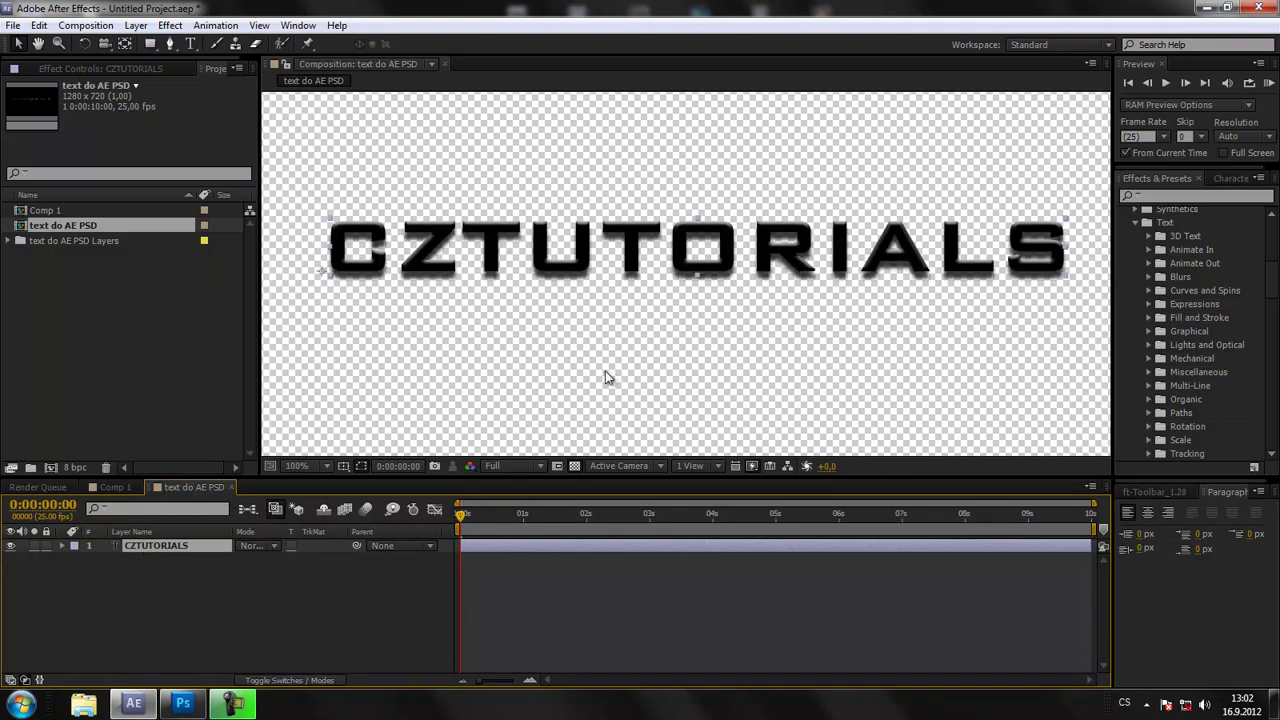
# Expand the text layer and toggle its Layer Styles off and on to compare
pyautogui.click(62, 545)
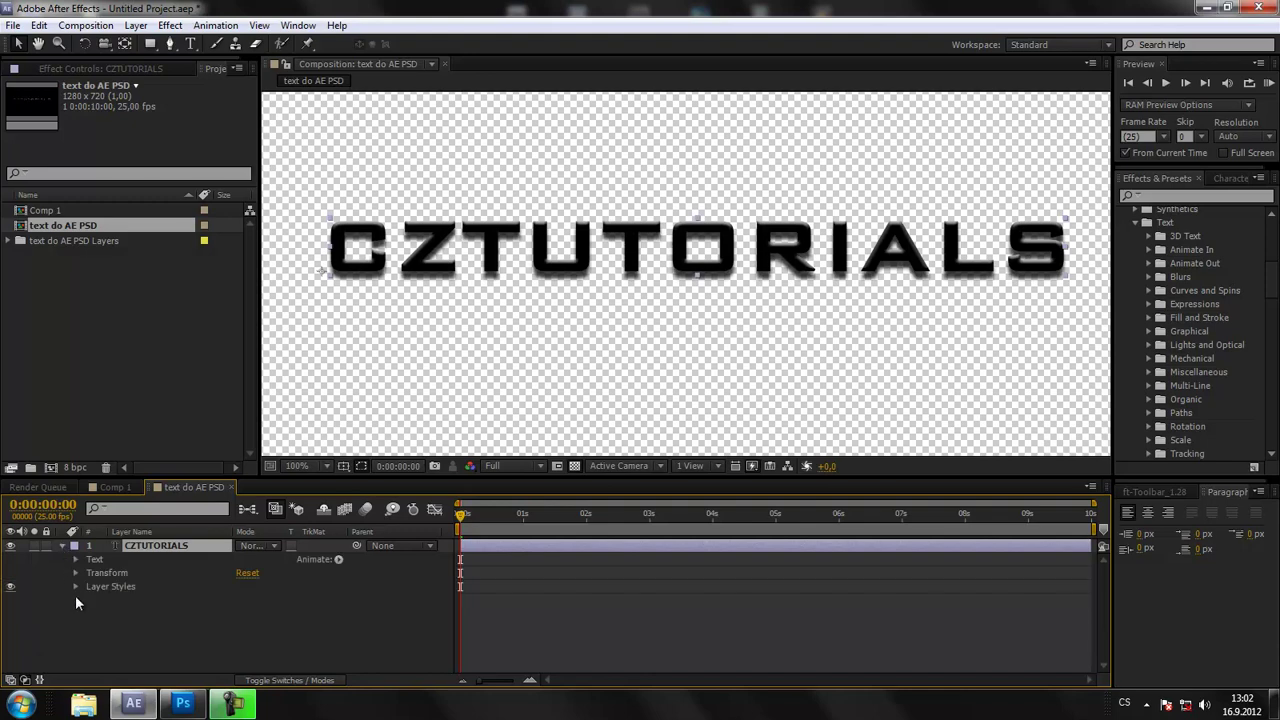
pyautogui.click(9, 587)
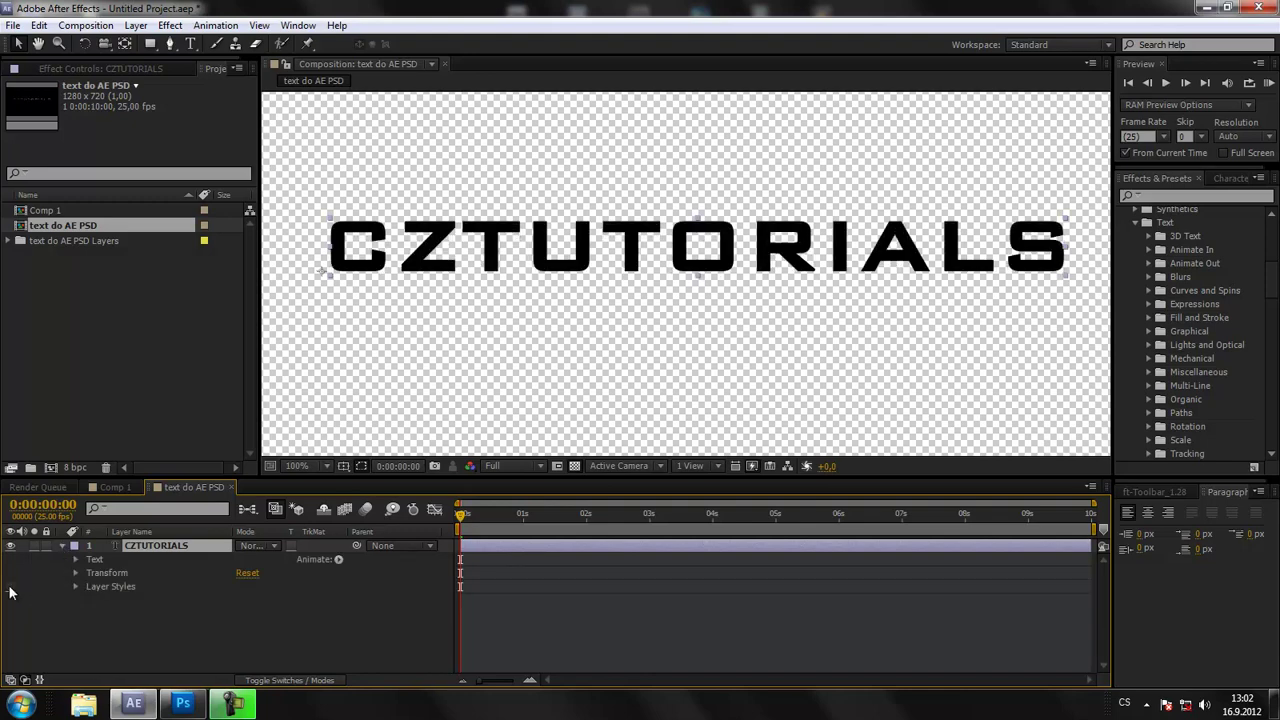
pyautogui.click(9, 587)
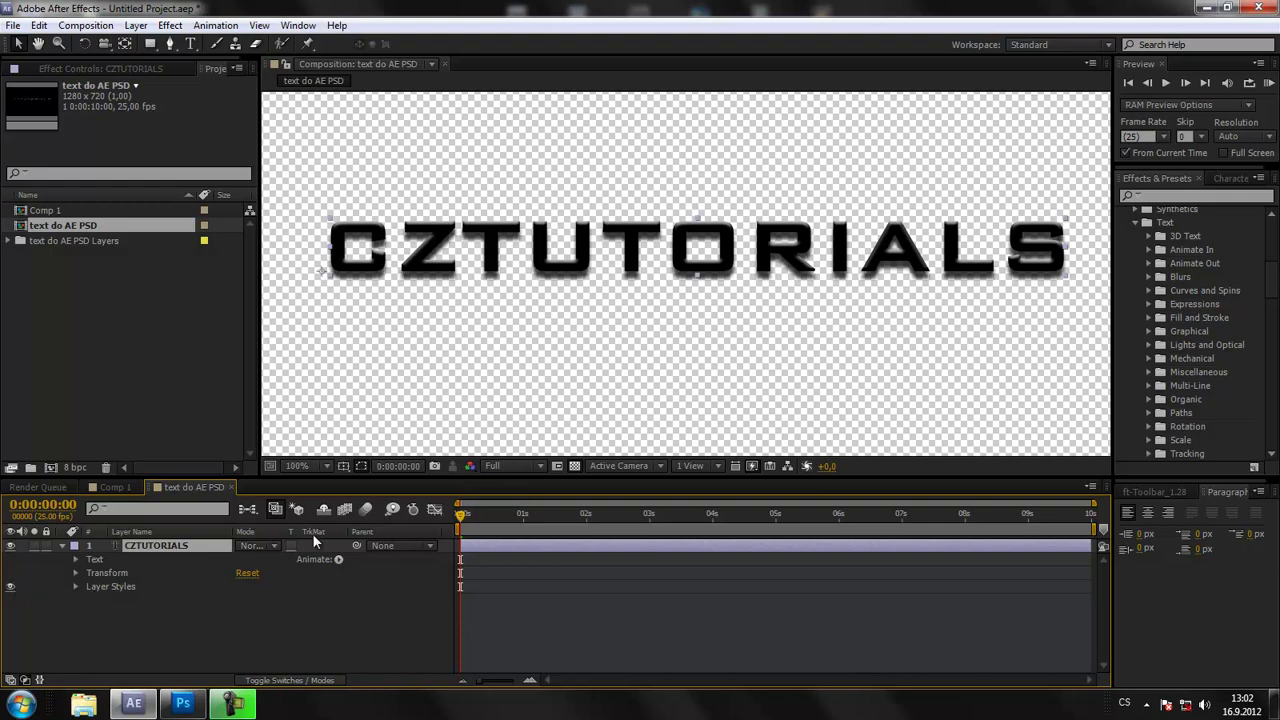
# Add a white solid and move it below the CZTUTORIALS layer
pyautogui.rightClick(149, 606)
pyautogui.moveTo(300, 452)
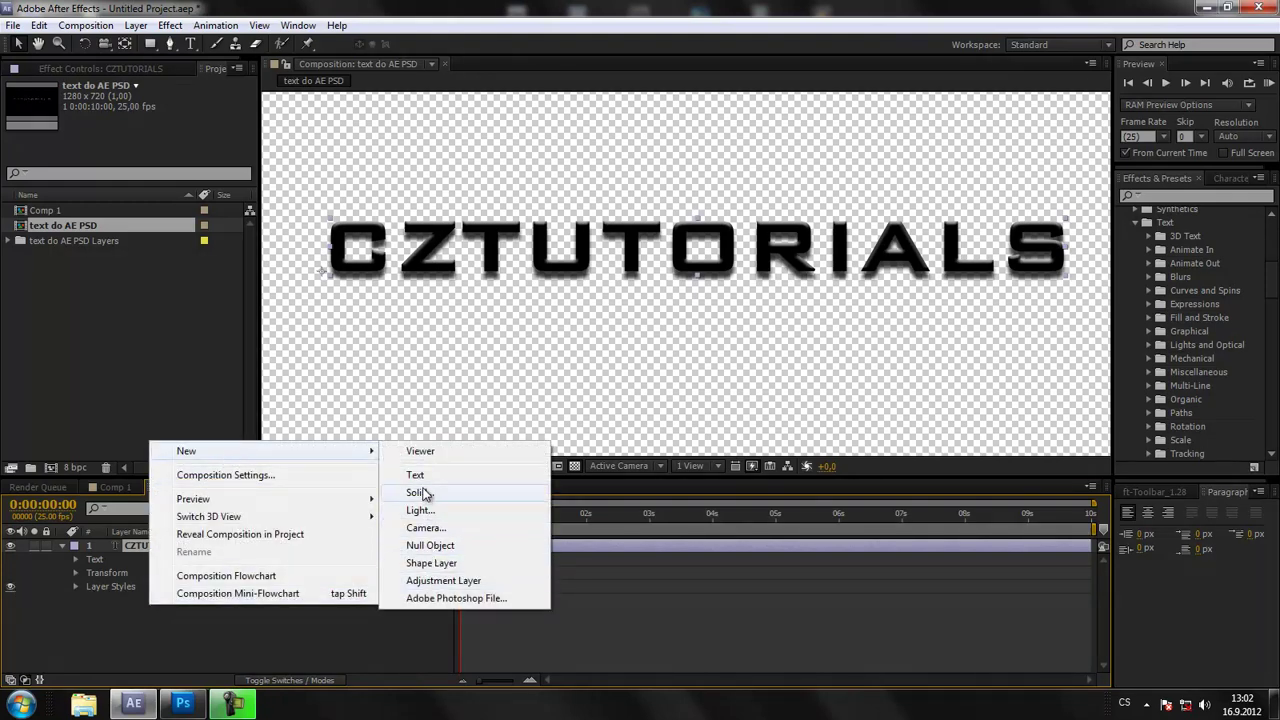
pyautogui.click(425, 492)
pyautogui.click(507, 513)
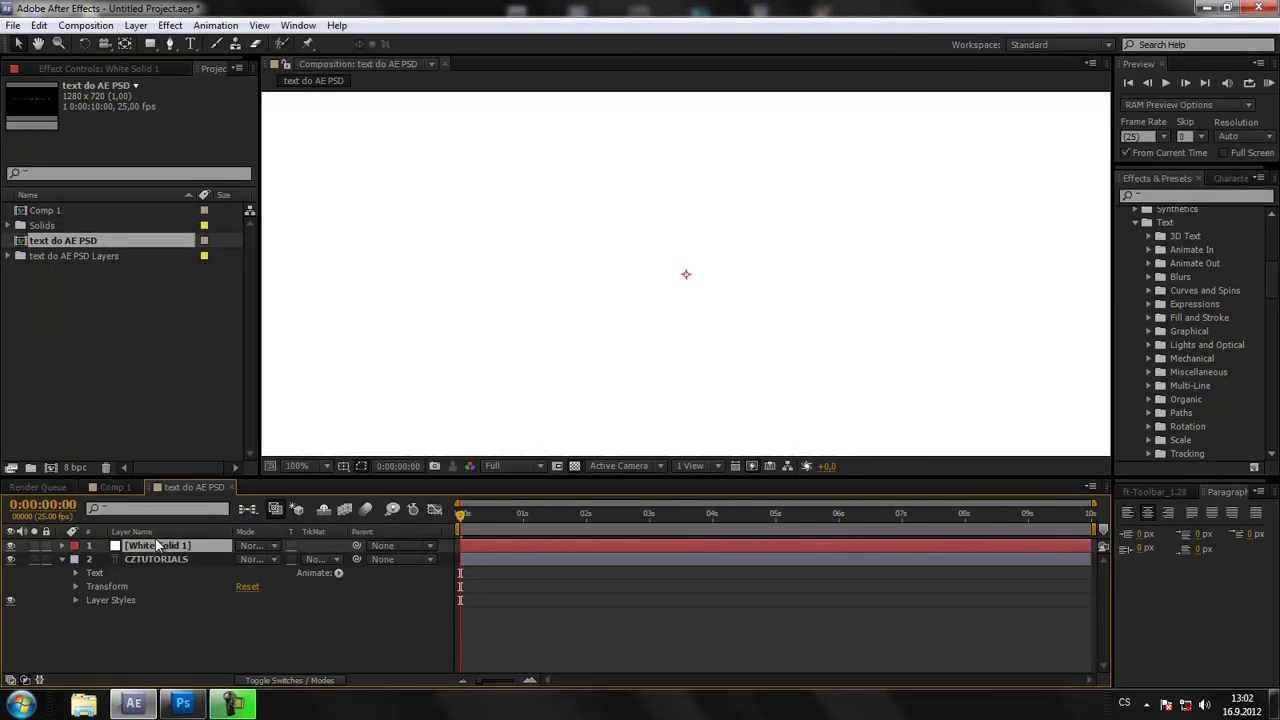
pyautogui.moveTo(156, 545); pyautogui.dragTo(156, 599)
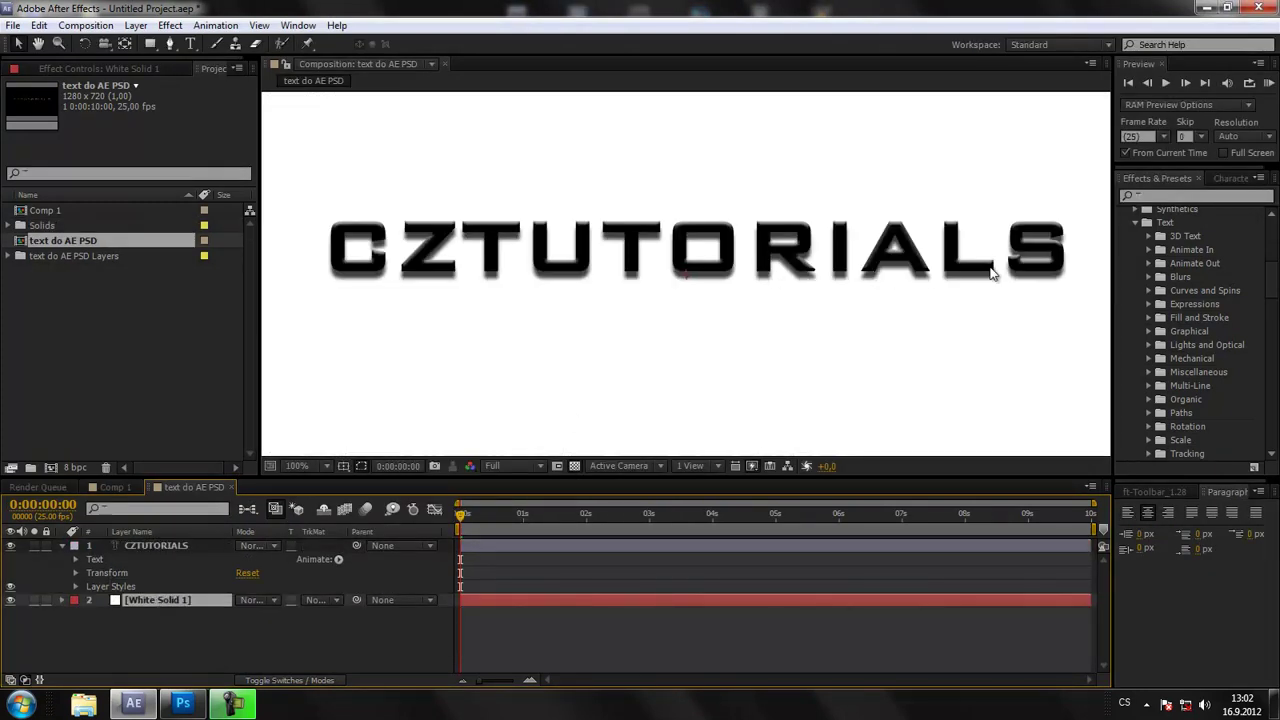
# Toggle the Drop Shadow and Bevel and Emboss styles to compare the look
pyautogui.click(76, 588)
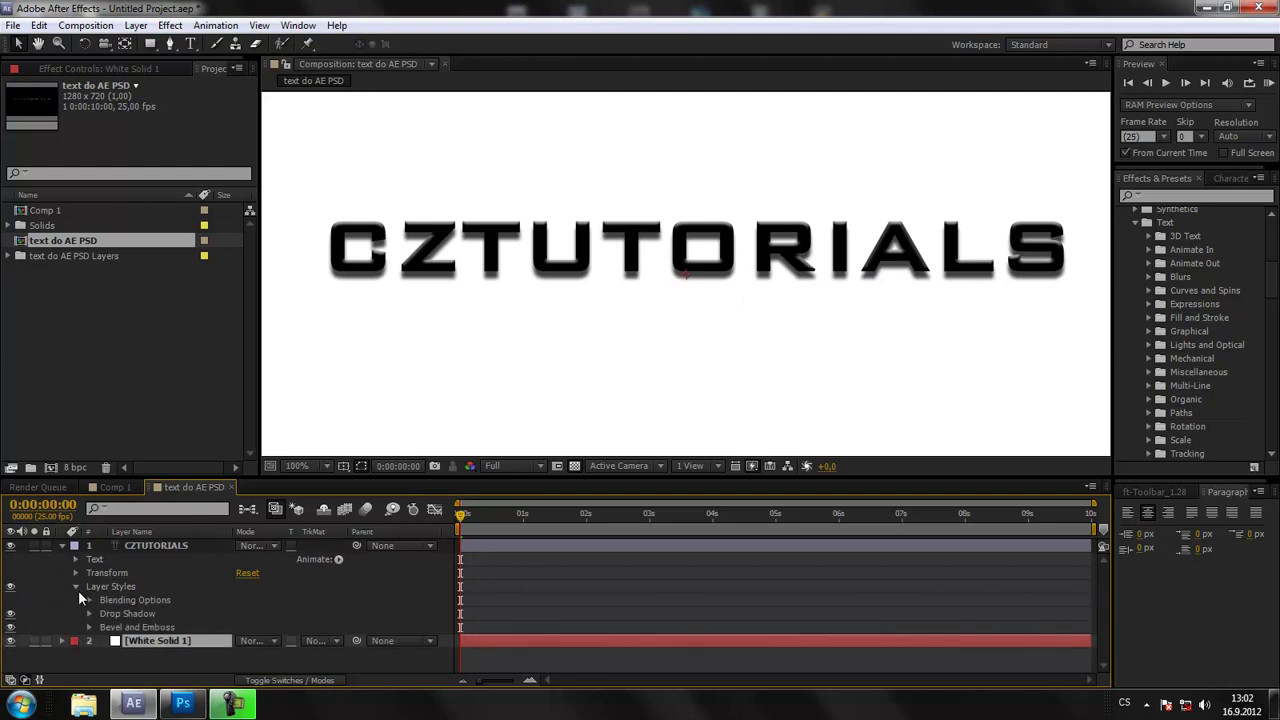
pyautogui.click(11, 613)
pyautogui.click(11, 613)
pyautogui.click(11, 627)
# Apply the Text > Animate In 'Raining Characters In' preset to the CZTUTORIALS text layer
pyautogui.click(74, 586)
pyautogui.click(146, 546)
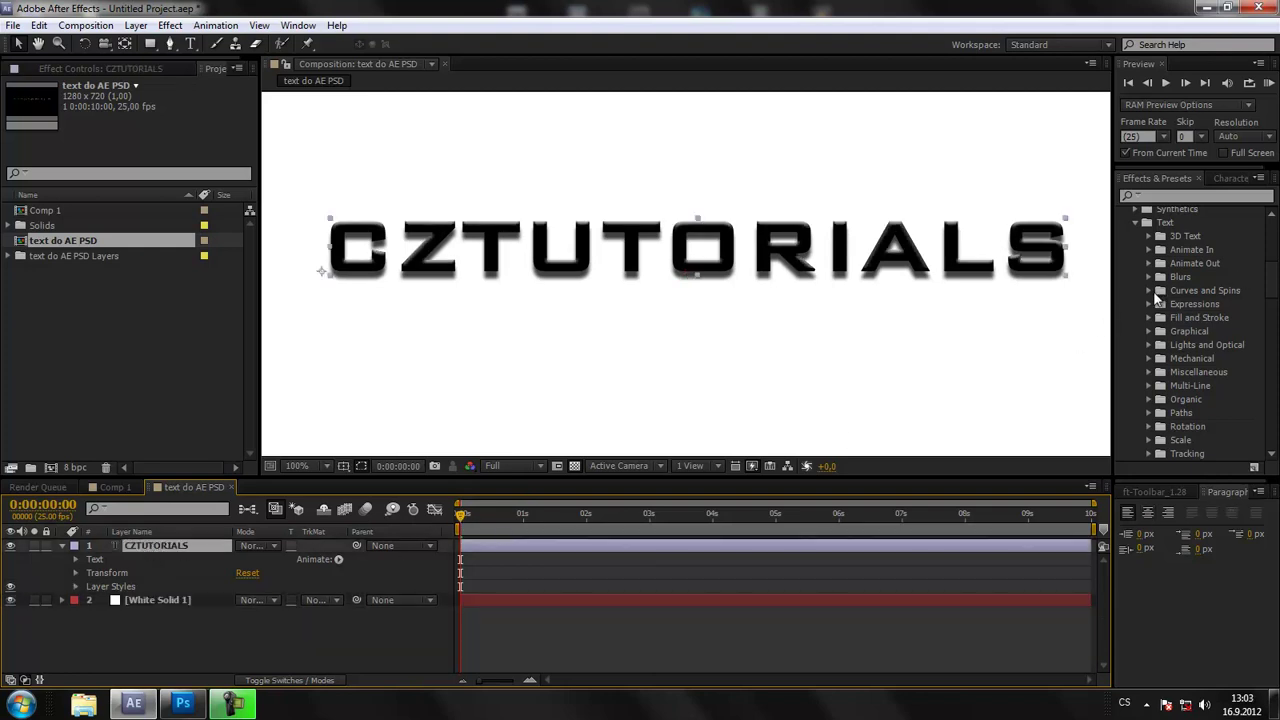
pyautogui.click(1148, 249)
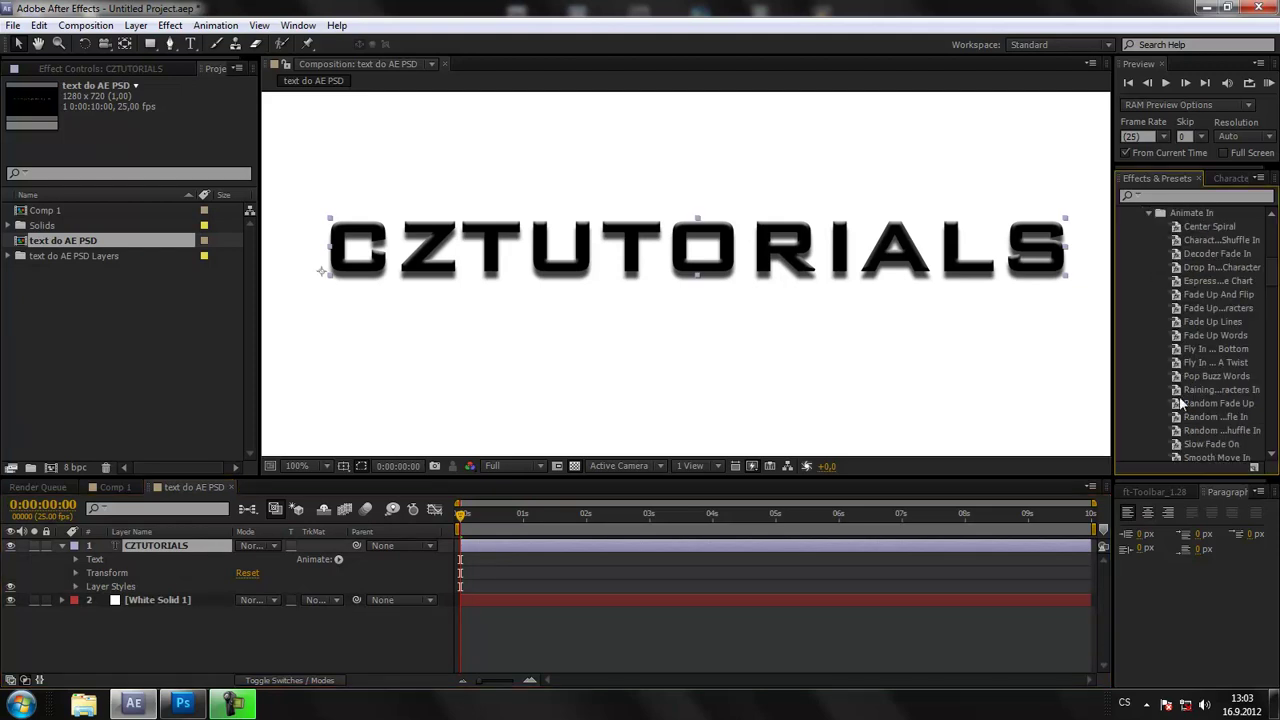
pyautogui.click(1241, 391)
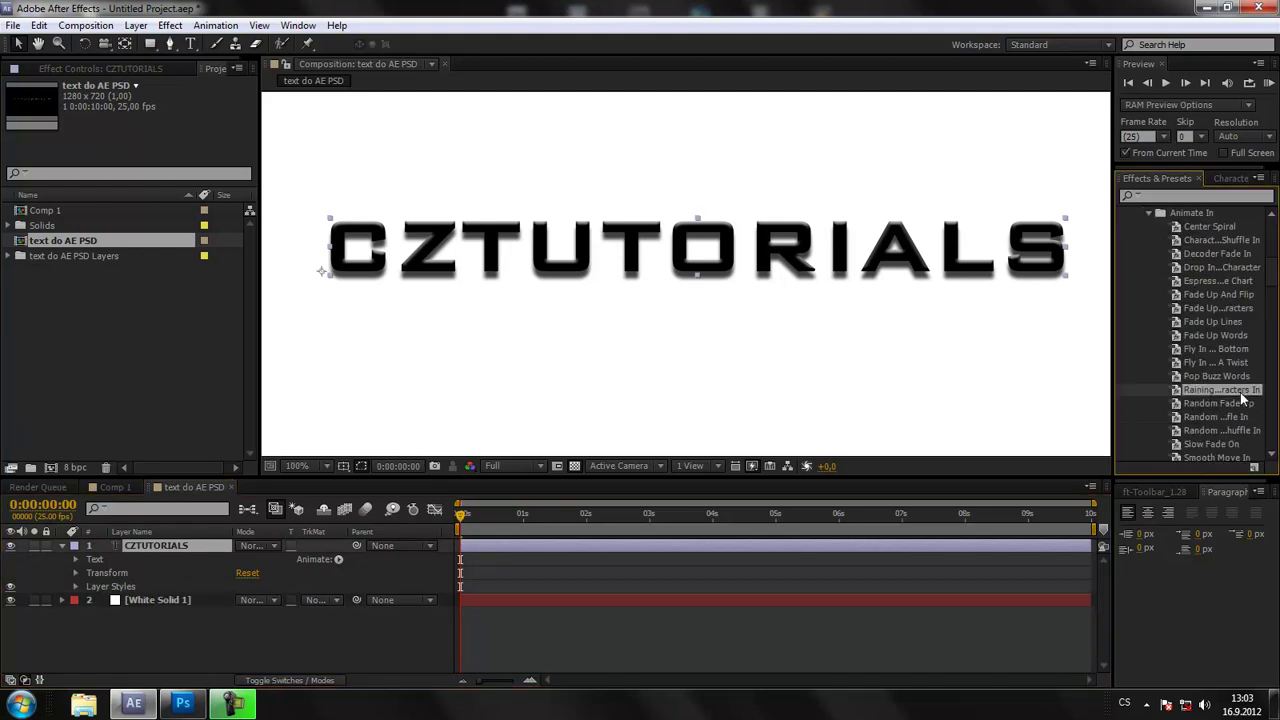
pyautogui.moveTo(1243, 398); pyautogui.dragTo(758, 392)
# Preview the letters raining into place at 50% zoom, then collapse CZTUTORIALS and select White Solid 1
pyautogui.click(178, 553)
pyautogui.press(',')
pyautogui.press(',')
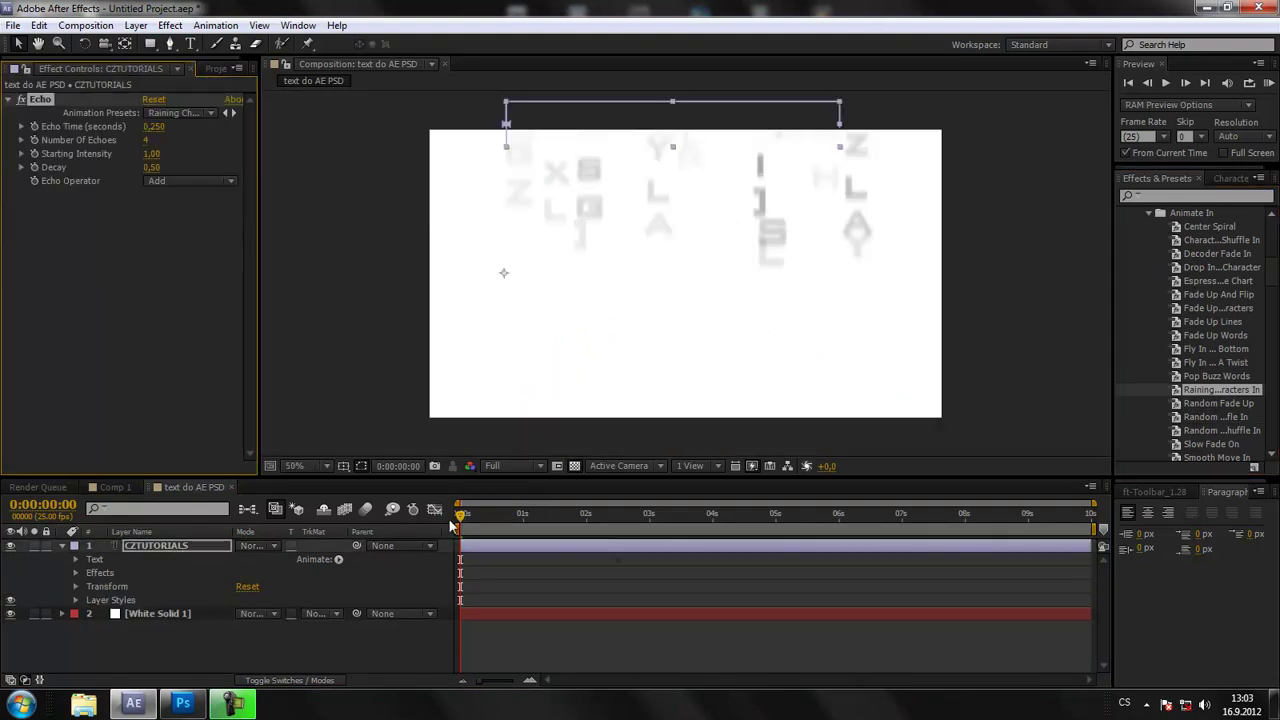
pyautogui.moveTo(460, 515)
pyautogui.mouseDown()
pyautogui.moveTo(595, 526)
pyautogui.moveTo(697, 516)
pyautogui.mouseUp()
pyautogui.press('.')
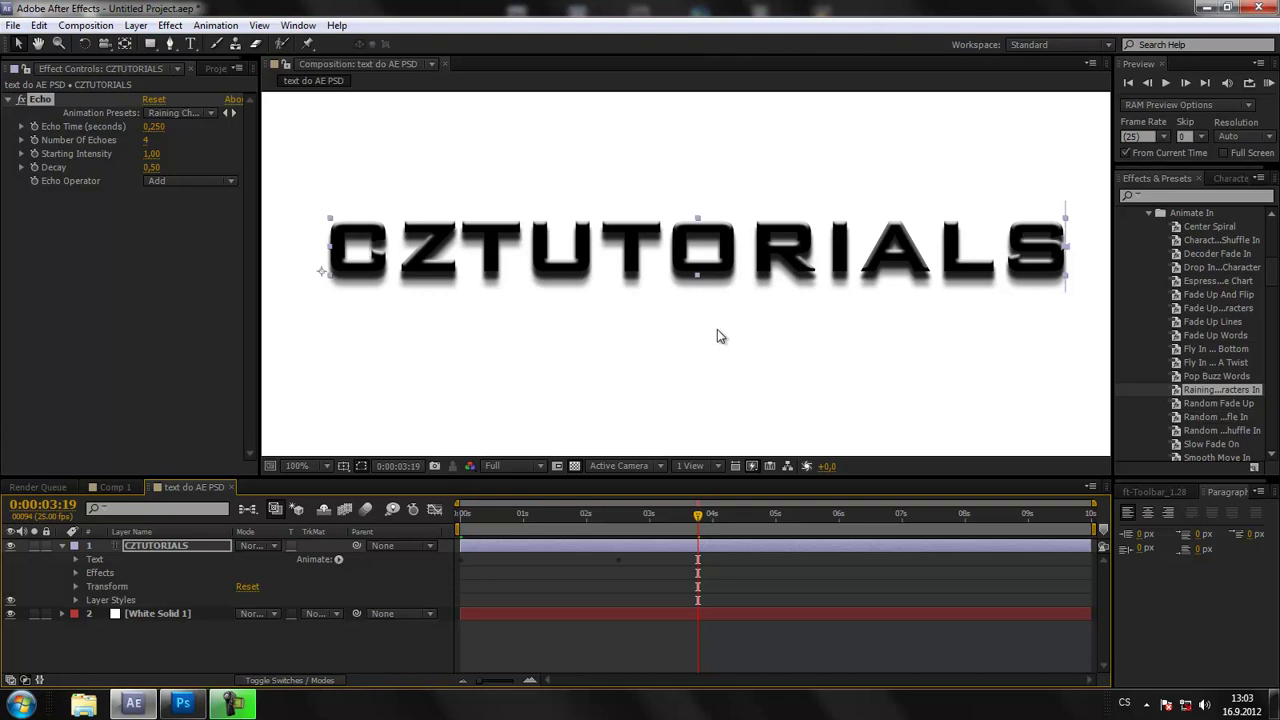
pyautogui.click(59, 540)
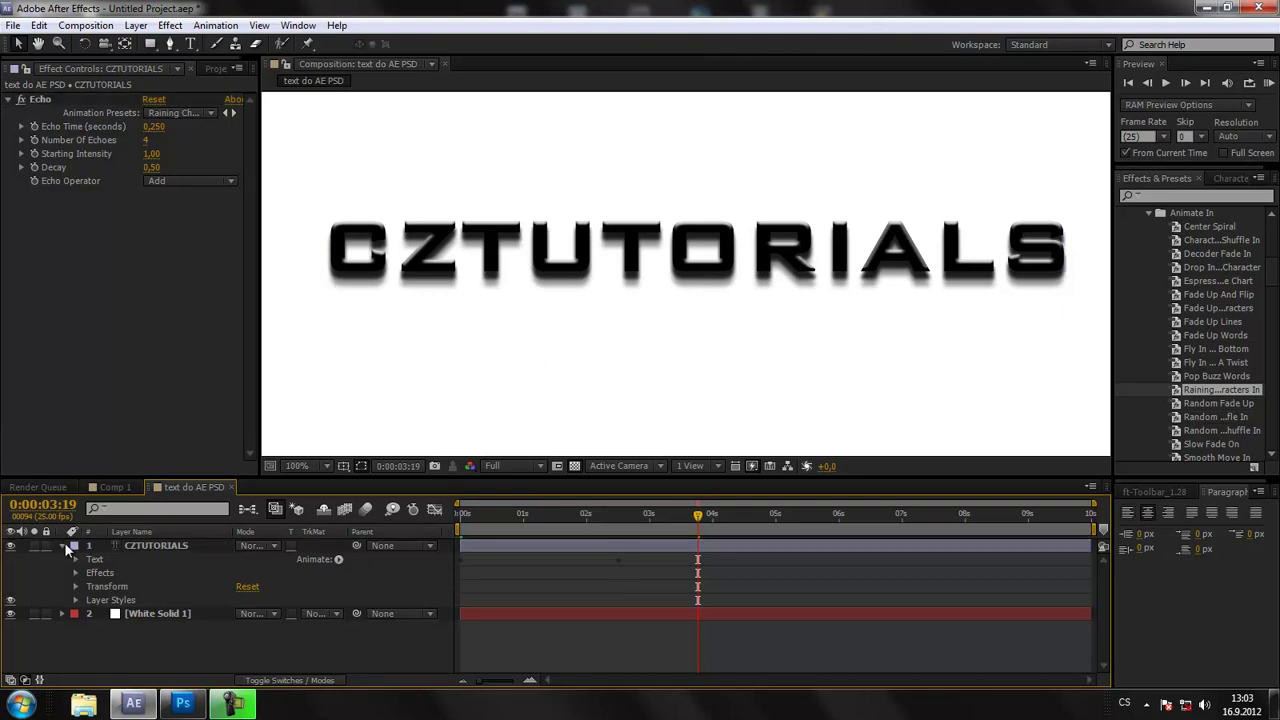
pyautogui.click(62, 545)
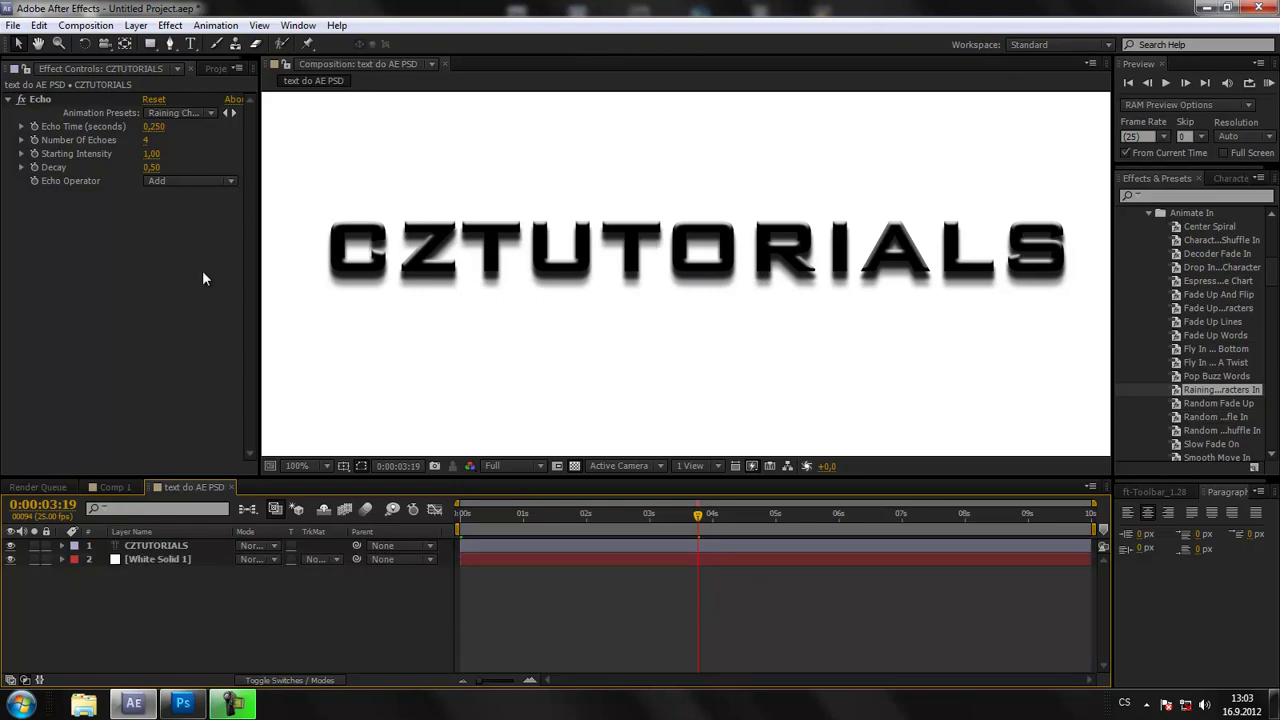
pyautogui.click(145, 559)
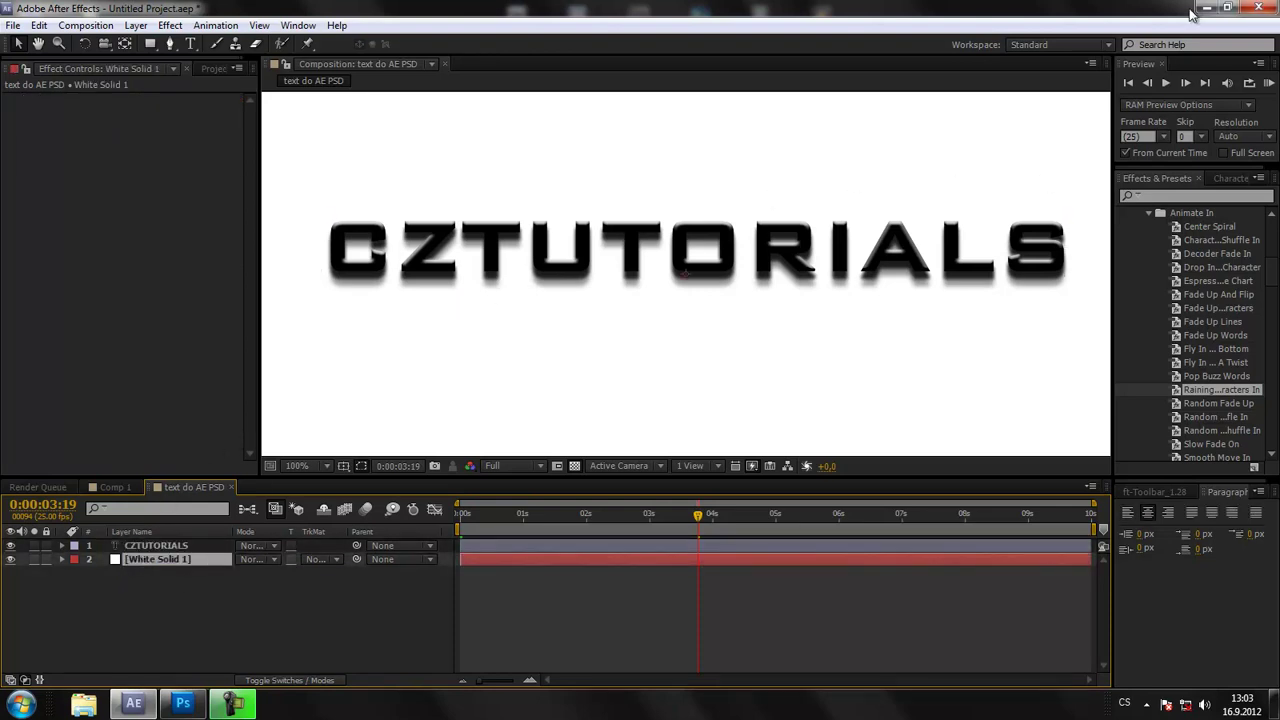